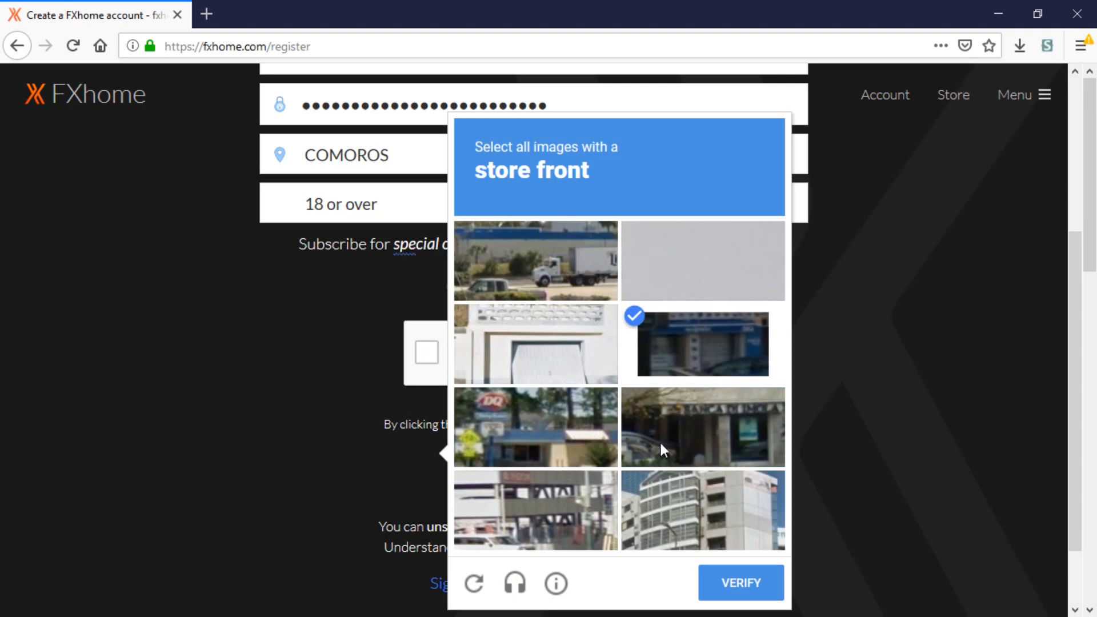
# Submit the FXhome registration after the store front image check and verify the account through the link in the received email
pyautogui.click(741, 582)
pyautogui.click(529, 483)
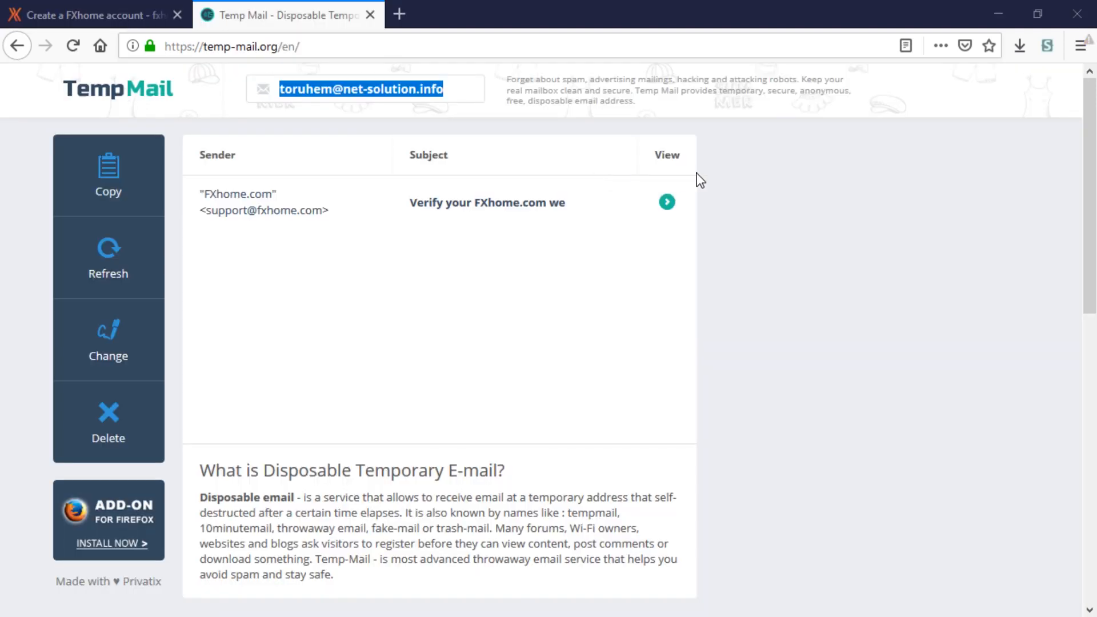
pyautogui.click(475, 209)
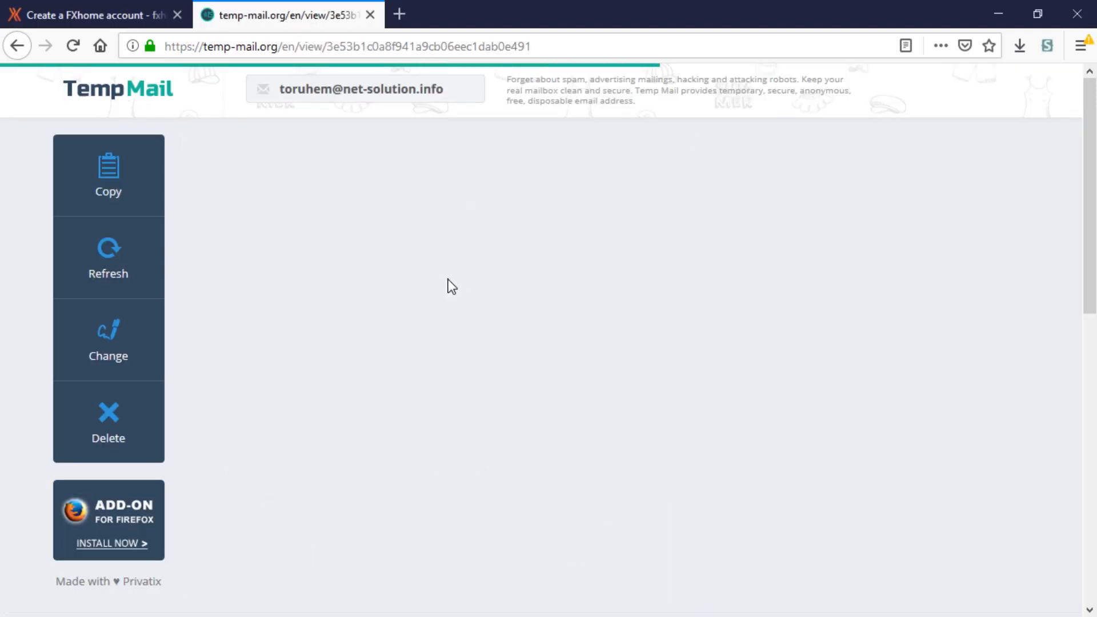
pyautogui.middleClick(441, 447)
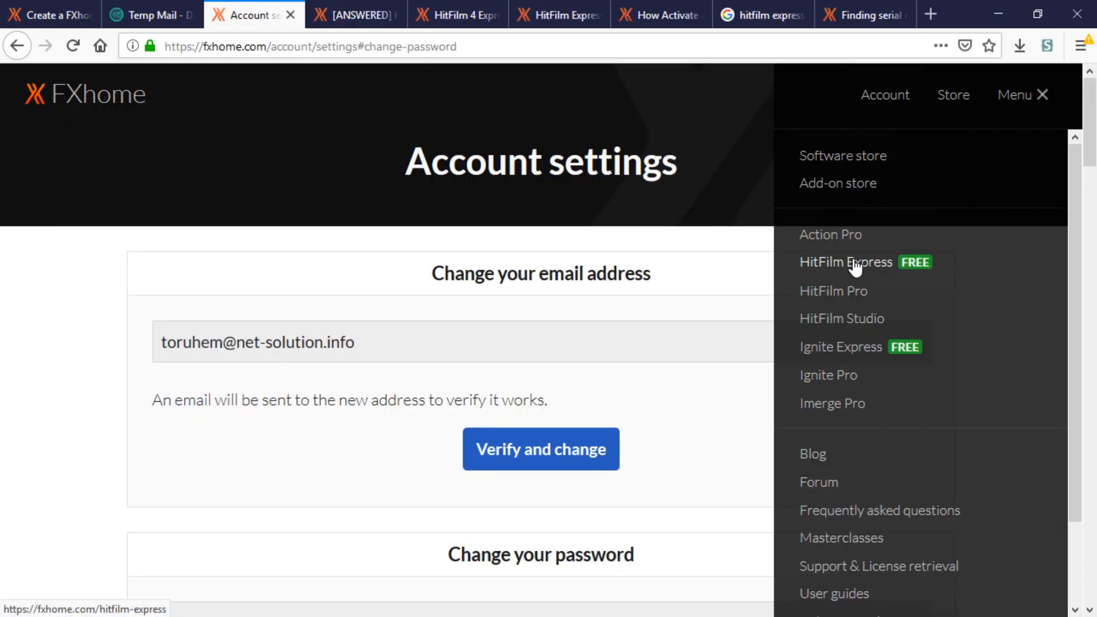
# Request the free HitFilm Express download, using the e-mail address as display name and declining the newsletter subscription
pyautogui.click(854, 263)
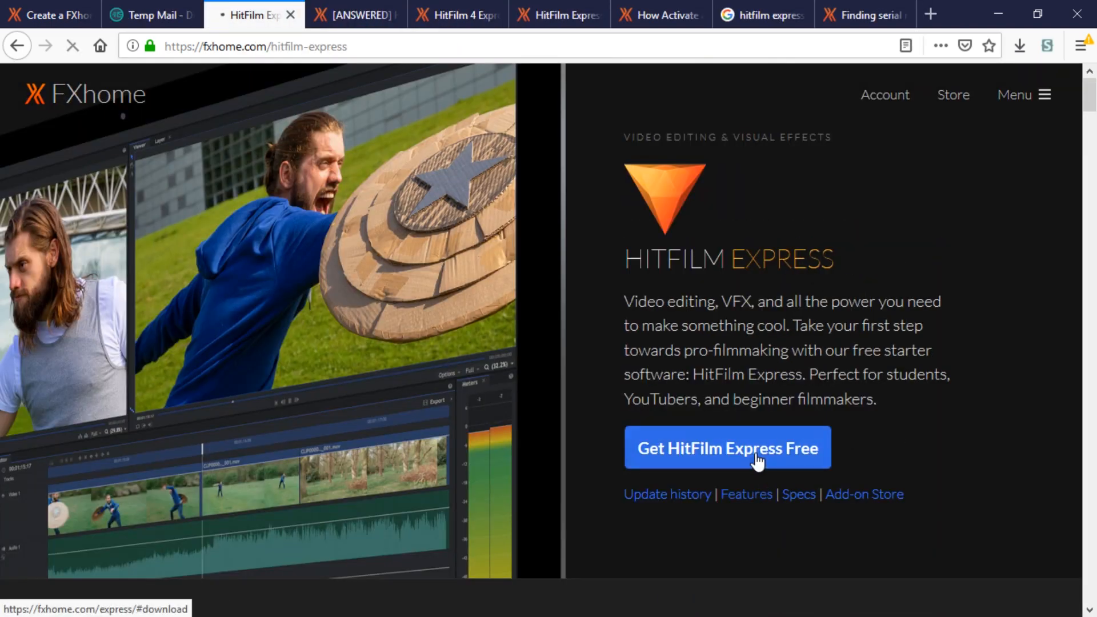
pyautogui.click(823, 460)
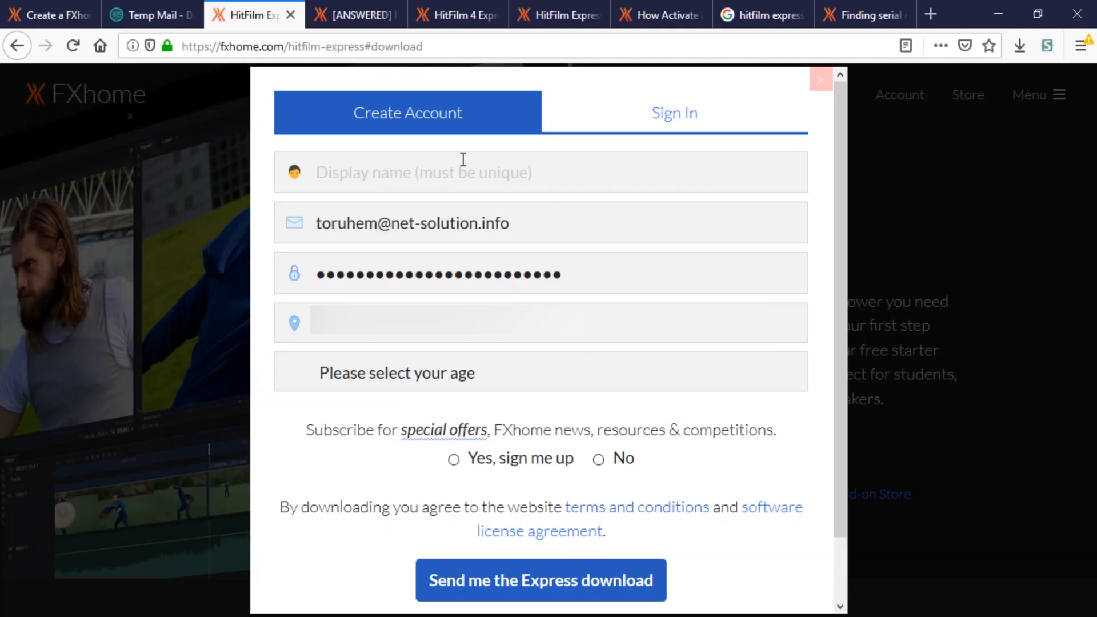
pyautogui.click(414, 162)
pyautogui.hotkey('ctrl', 'v')
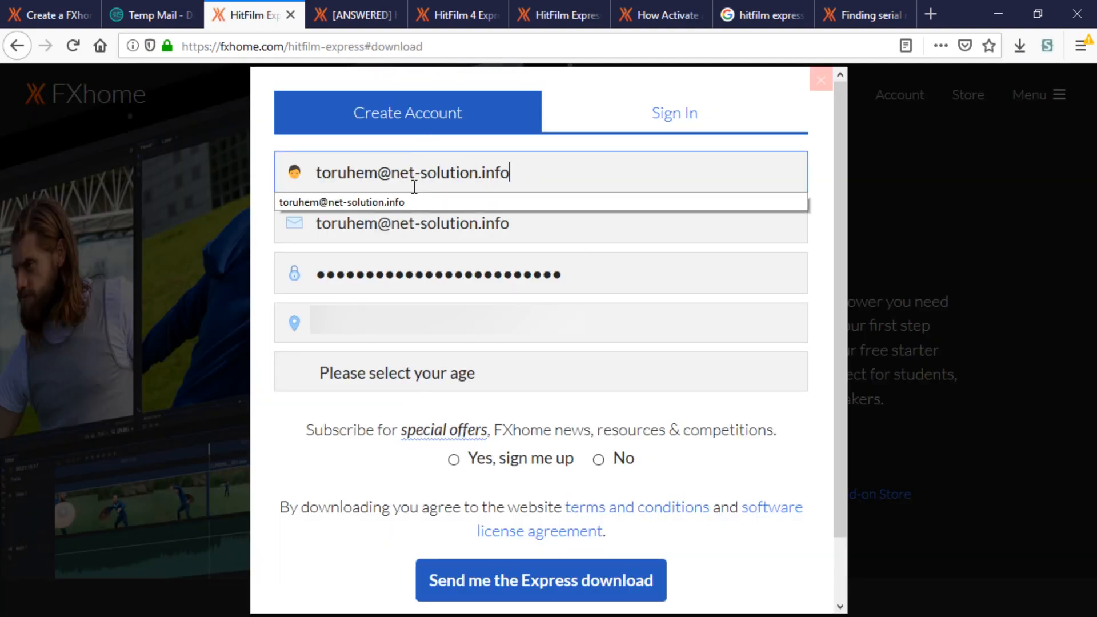
pyautogui.click(603, 462)
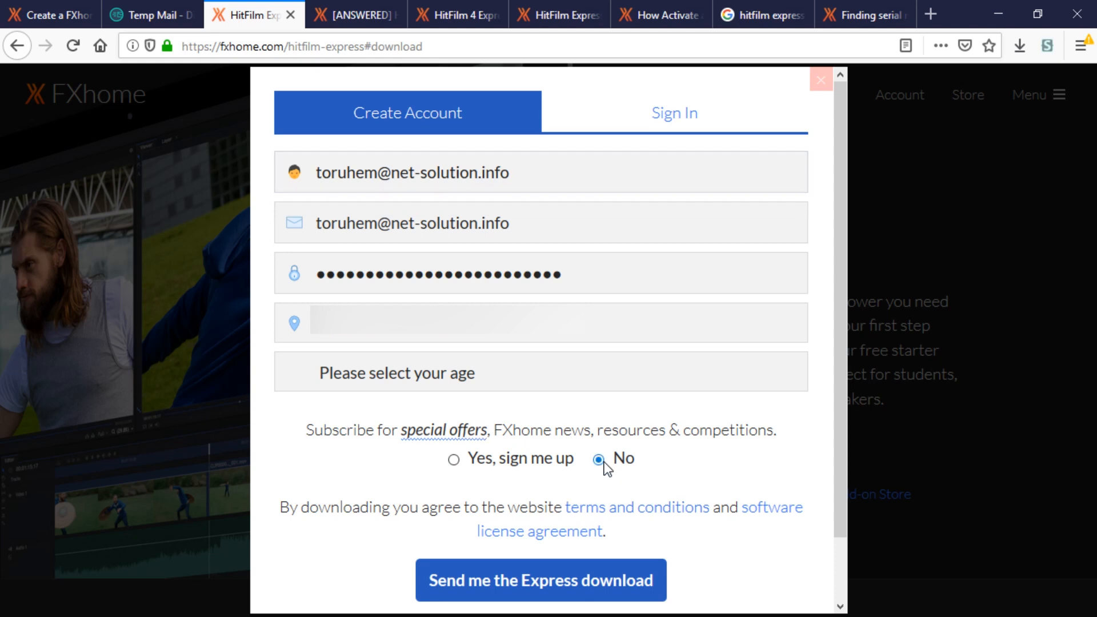
pyautogui.click(551, 576)
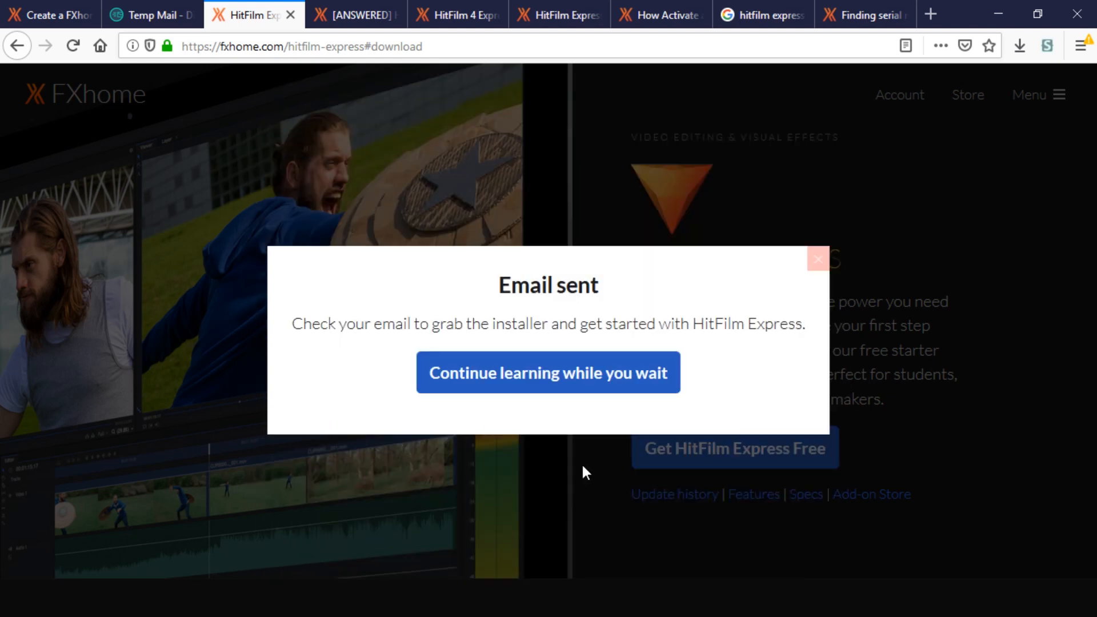
pyautogui.click(618, 380)
# Refresh the Temp Mail inbox, open the HitFilm Express email and follow its Grab Your Software link
pyautogui.click(128, 6)
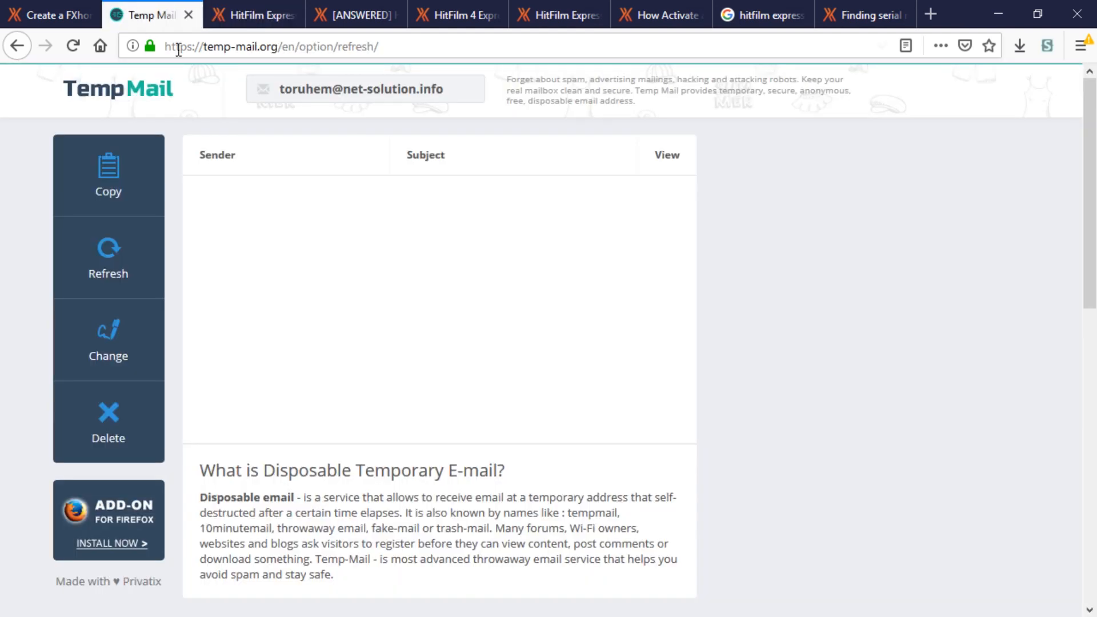
pyautogui.click(137, 247)
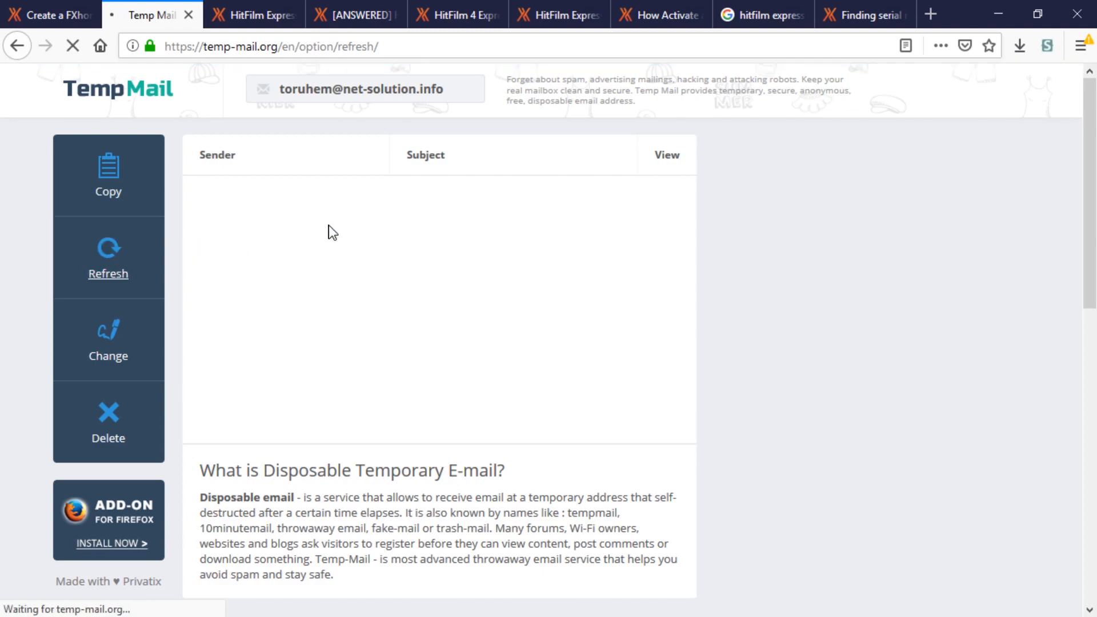
pyautogui.click(519, 206)
pyautogui.scroll(-10, 522, 269)
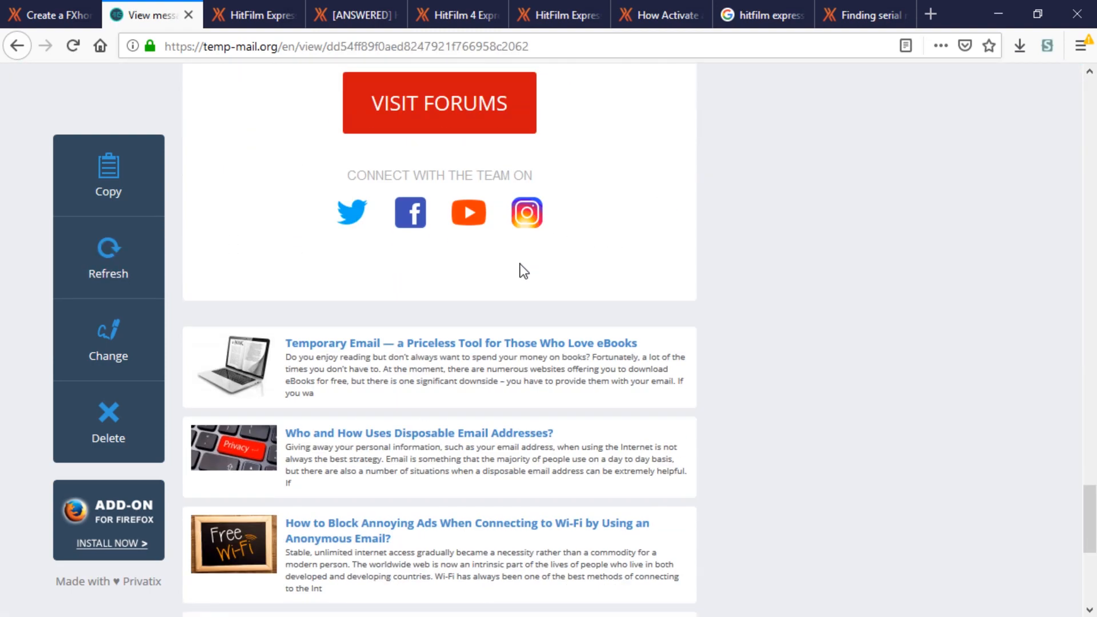
pyautogui.scroll(-9, 519, 266)
pyautogui.scroll(12, 523, 268)
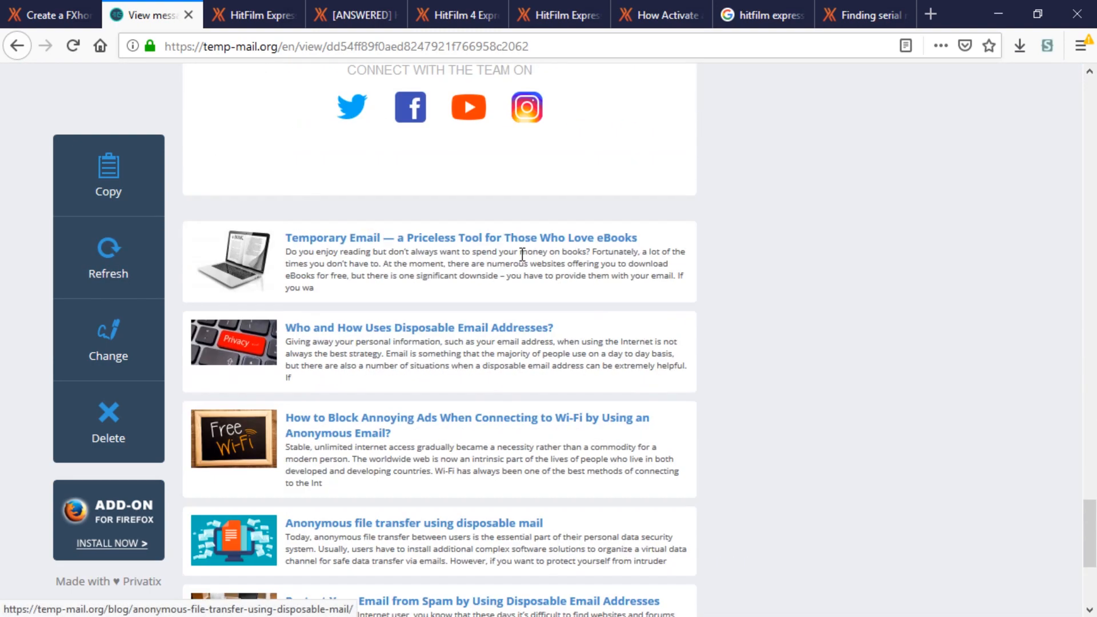
pyautogui.scroll(10, 526, 266)
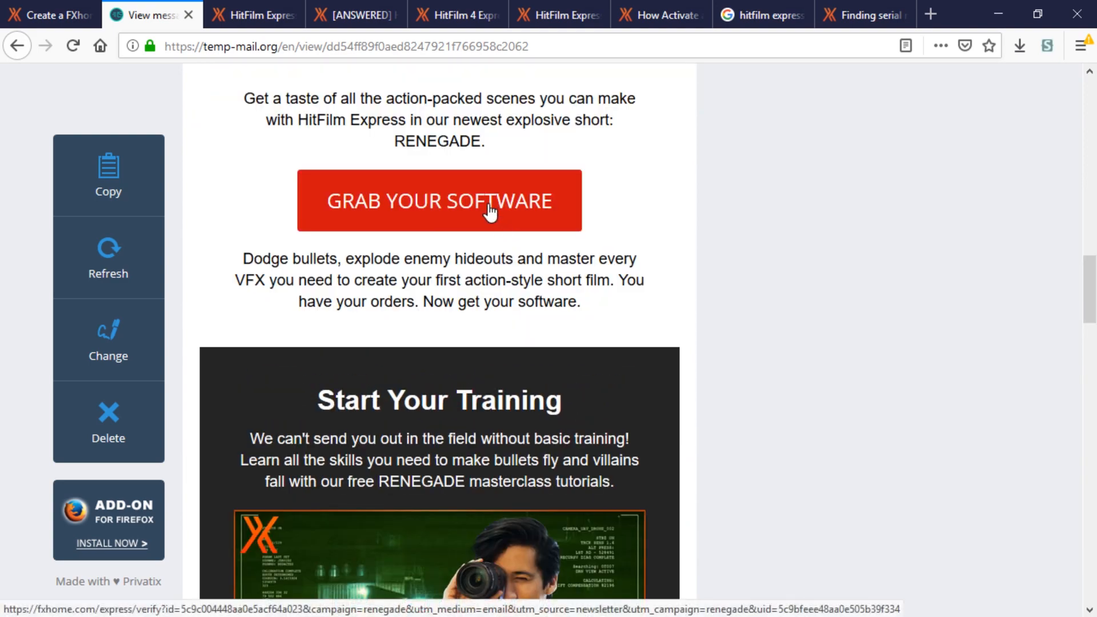
pyautogui.click(489, 205)
# Examine the FXhome account page for the HitFilm Express serial code and the account details
pyautogui.scroll(5, 660, 297)
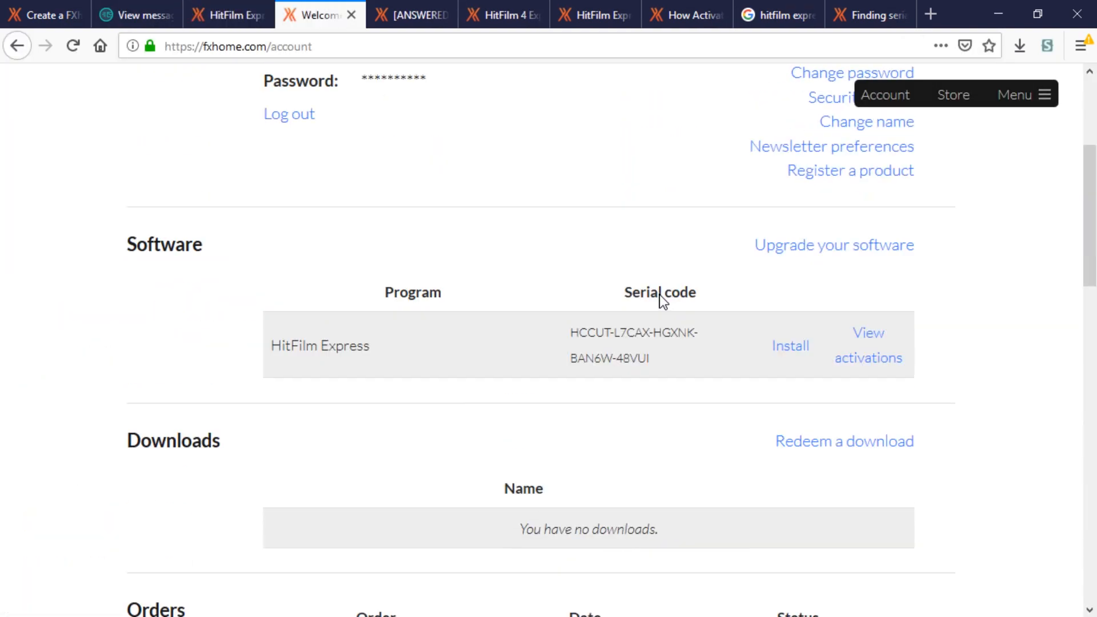
pyautogui.scroll(2, 684, 277)
pyautogui.scroll(-4, 669, 297)
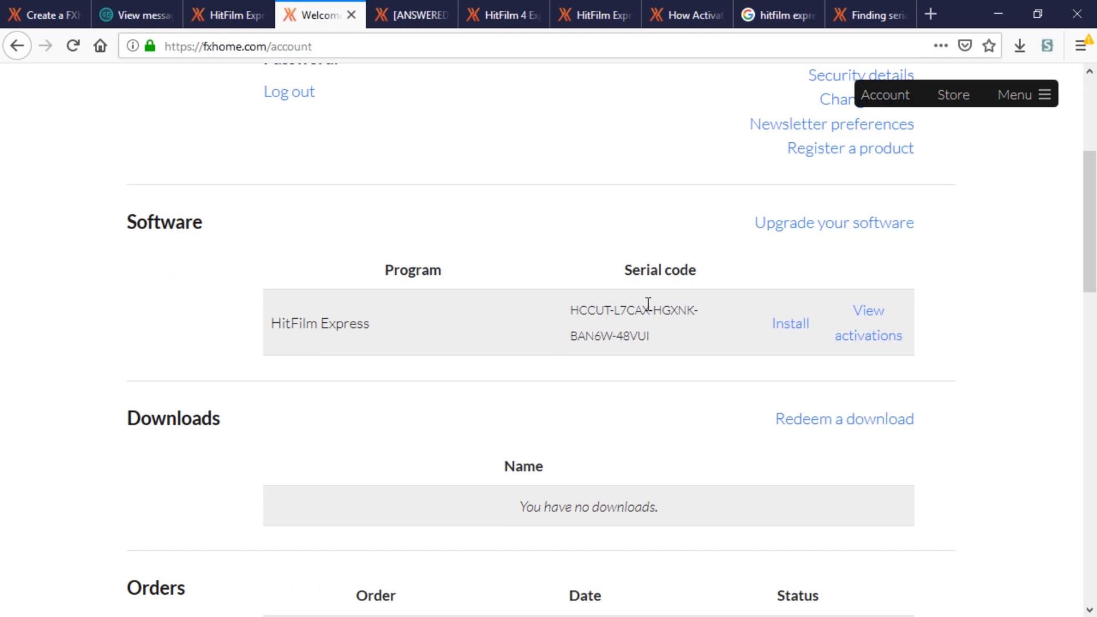
pyautogui.tripleClick(648, 304)
pyautogui.click(665, 343)
pyautogui.scroll(5, 560, 364)
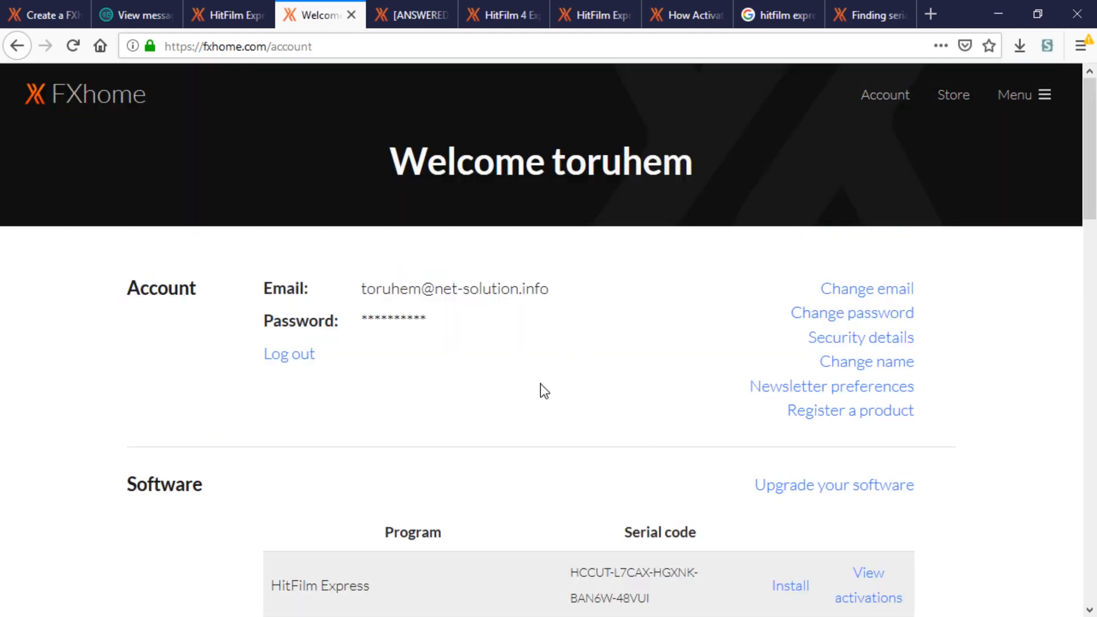
# Activate HitFilm Express by signing in with the account's e-mail and password, and close the activation window
pyautogui.click(223, 15)
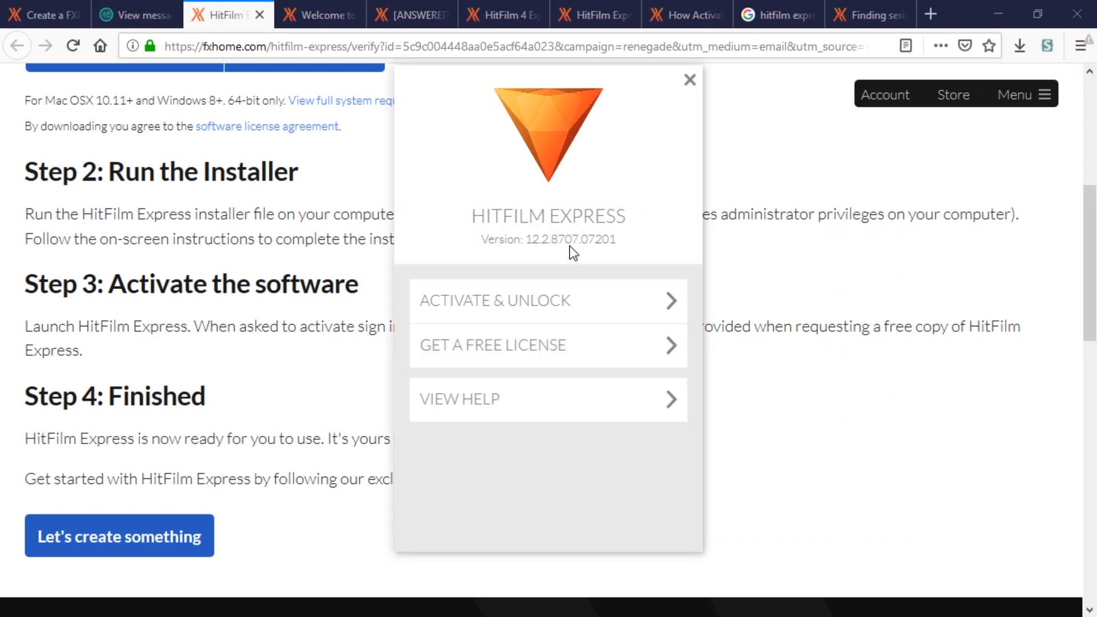
pyautogui.click(568, 300)
pyautogui.click(527, 221)
pyautogui.hotkey('ctrl', 'v')
pyautogui.click(527, 246)
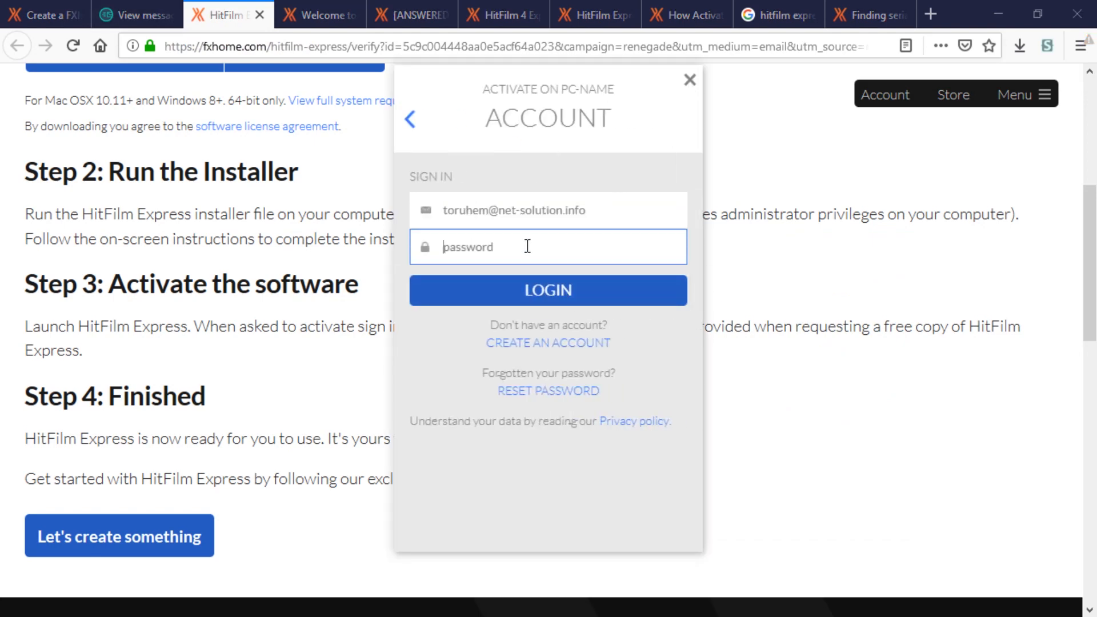
pyautogui.hotkey('ctrl', 'v')
pyautogui.click(534, 290)
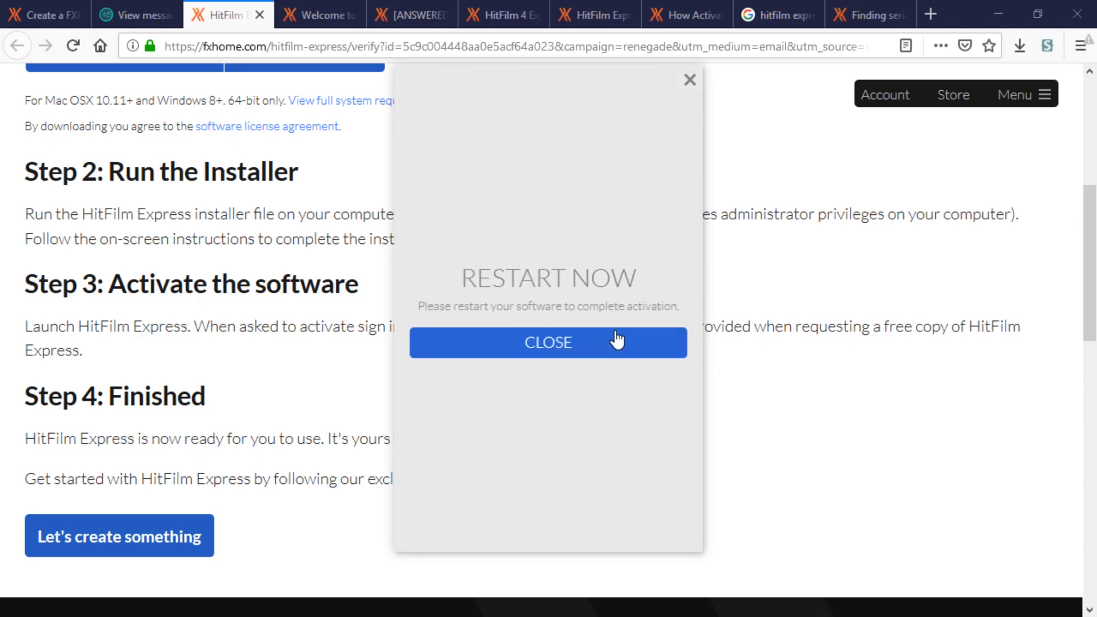
pyautogui.click(617, 342)
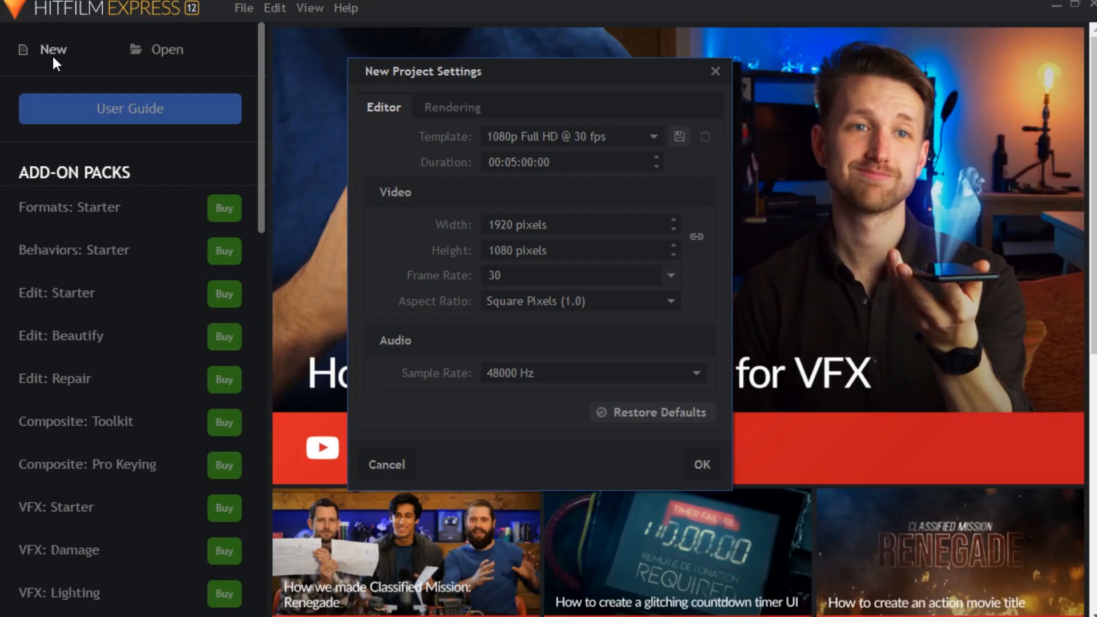
# Create a 1080p Full HD 30 fps project and import Audio - Close Up Video Of A Woman Studying.mp4 onto the timeline
pyautogui.click(693, 465)
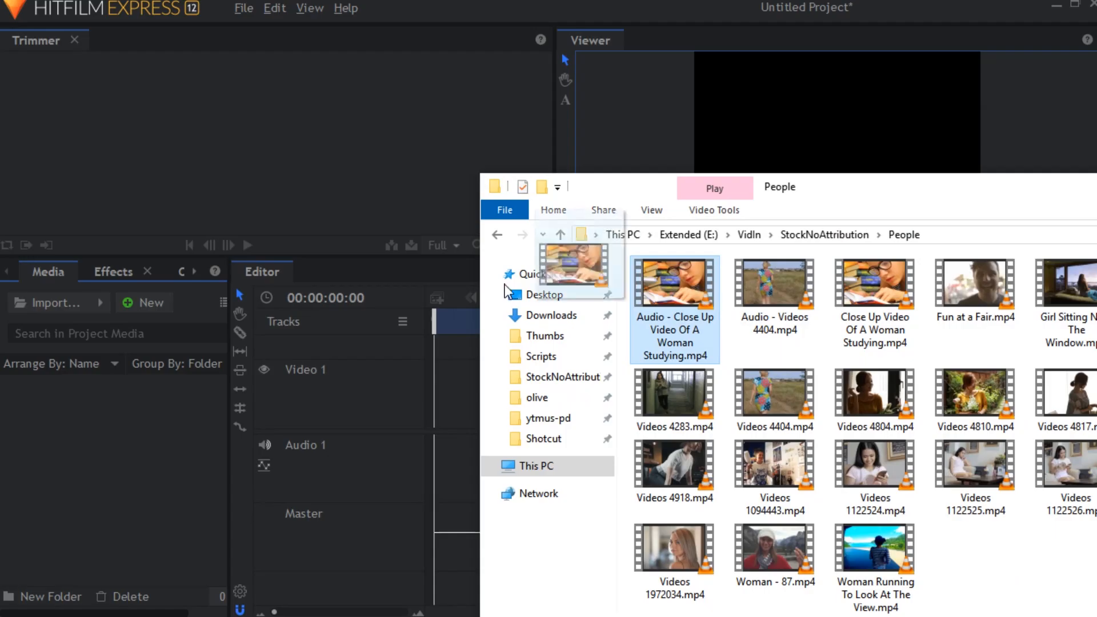
pyautogui.moveTo(543, 257); pyautogui.dragTo(80, 411)
pyautogui.moveTo(64, 404); pyautogui.dragTo(443, 388)
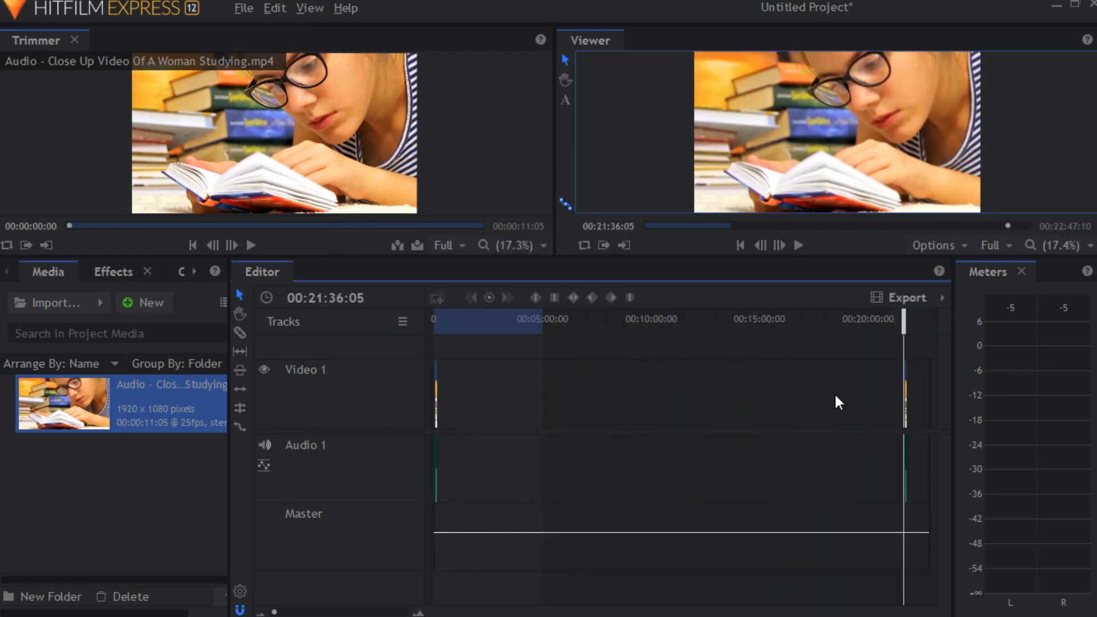
pyautogui.moveTo(883, 325); pyautogui.dragTo(572, 337)
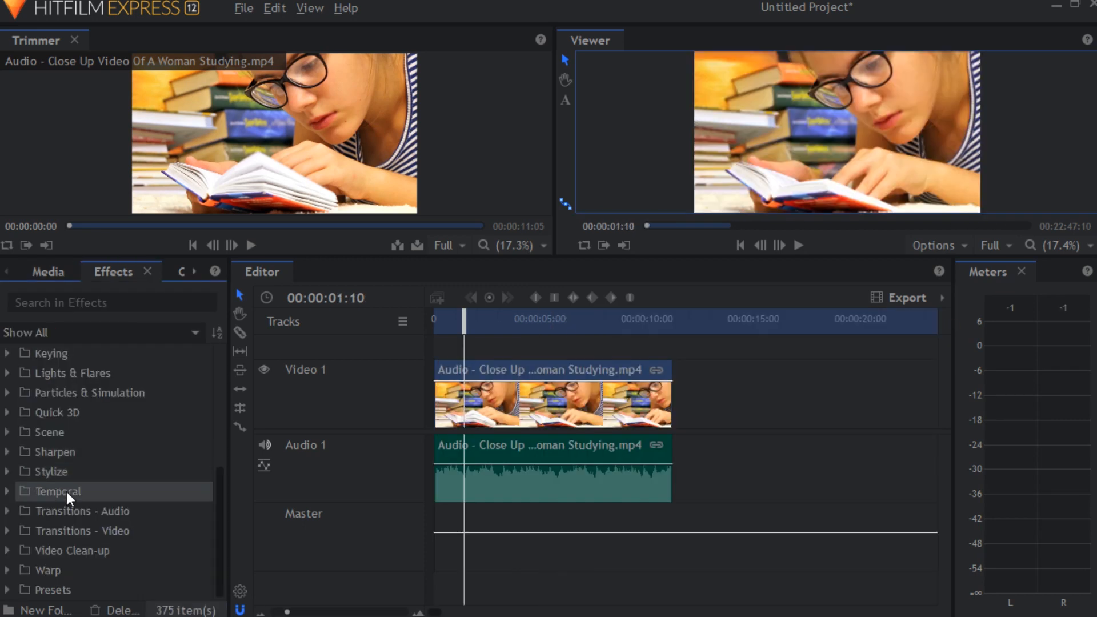
# Apply the Action Cam Crop effect from the Warp category to the woman studying clip
pyautogui.click(8, 568)
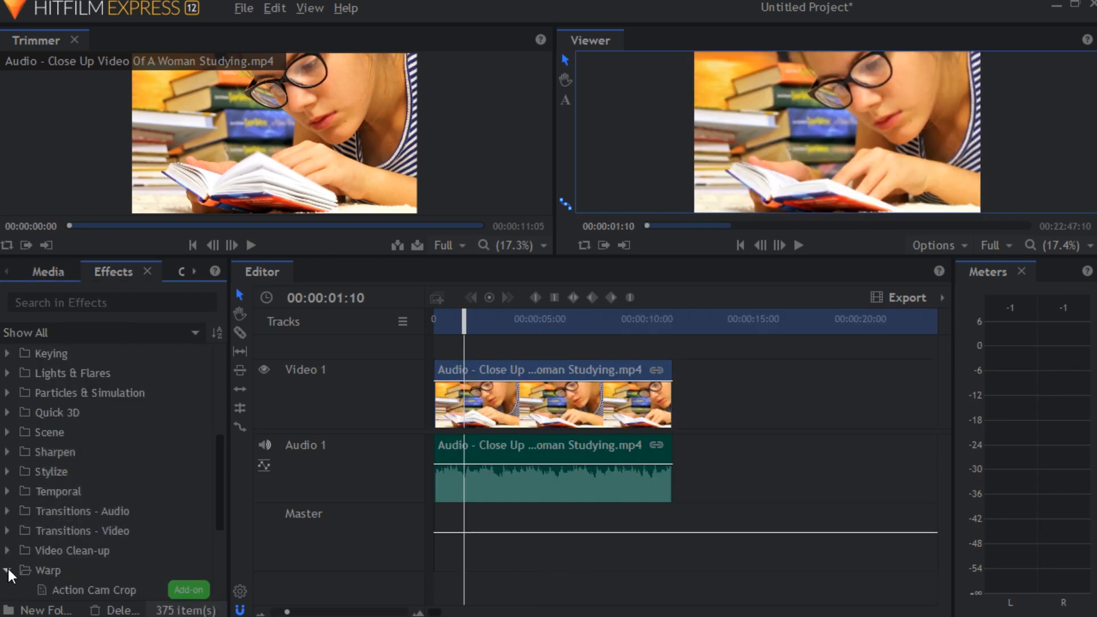
pyautogui.scroll(-3, 63, 529)
pyautogui.moveTo(68, 429); pyautogui.dragTo(468, 400)
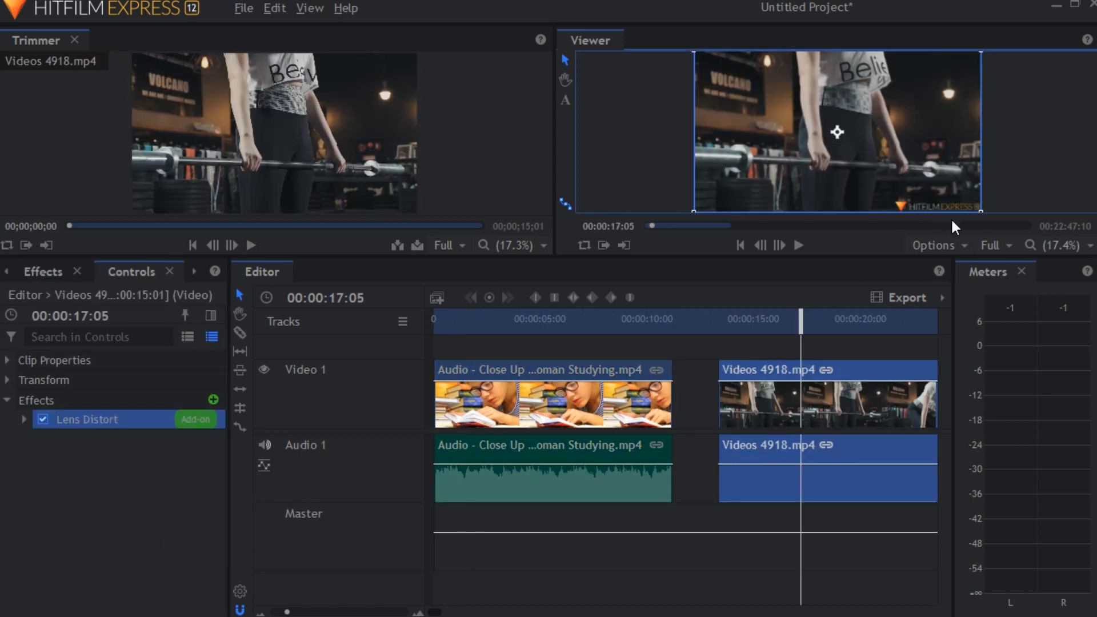
# Trim the ends of Videos 4918.mp4 and the woman studying clip so each lasts about 00:00:02:13
pyautogui.moveTo(902, 254); pyautogui.dragTo(896, 416)
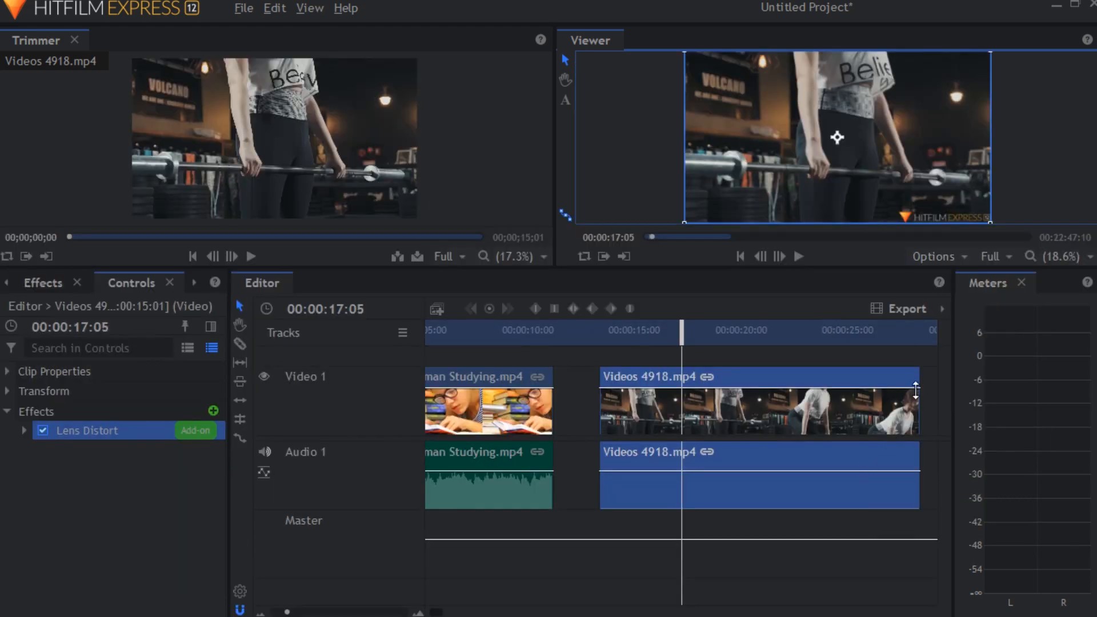
pyautogui.moveTo(929, 378); pyautogui.dragTo(656, 389)
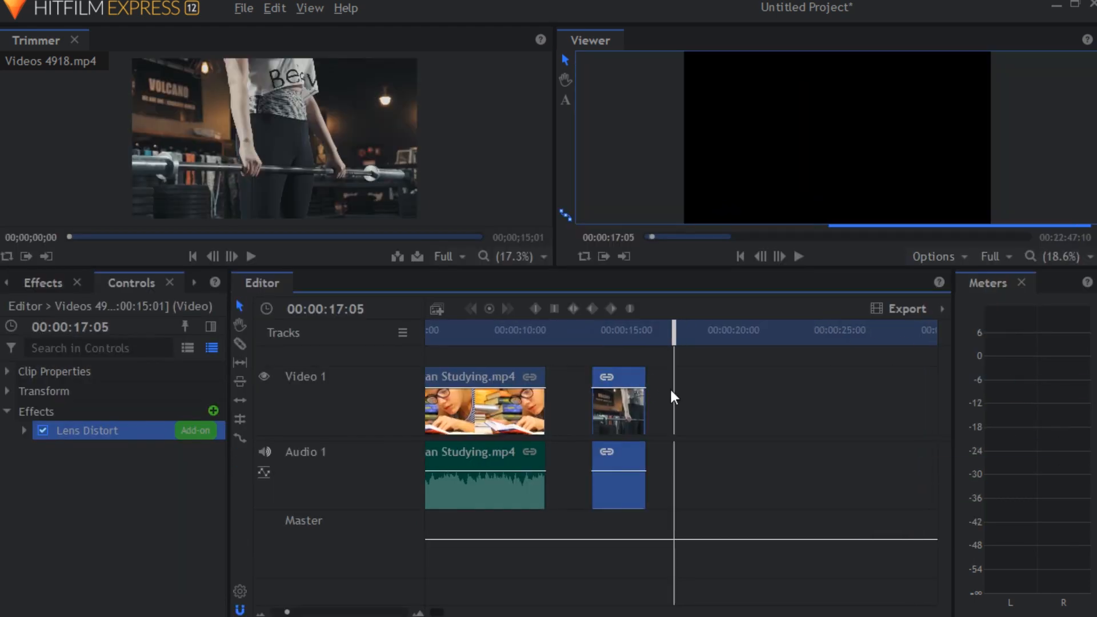
pyautogui.scroll(-4, 678, 399)
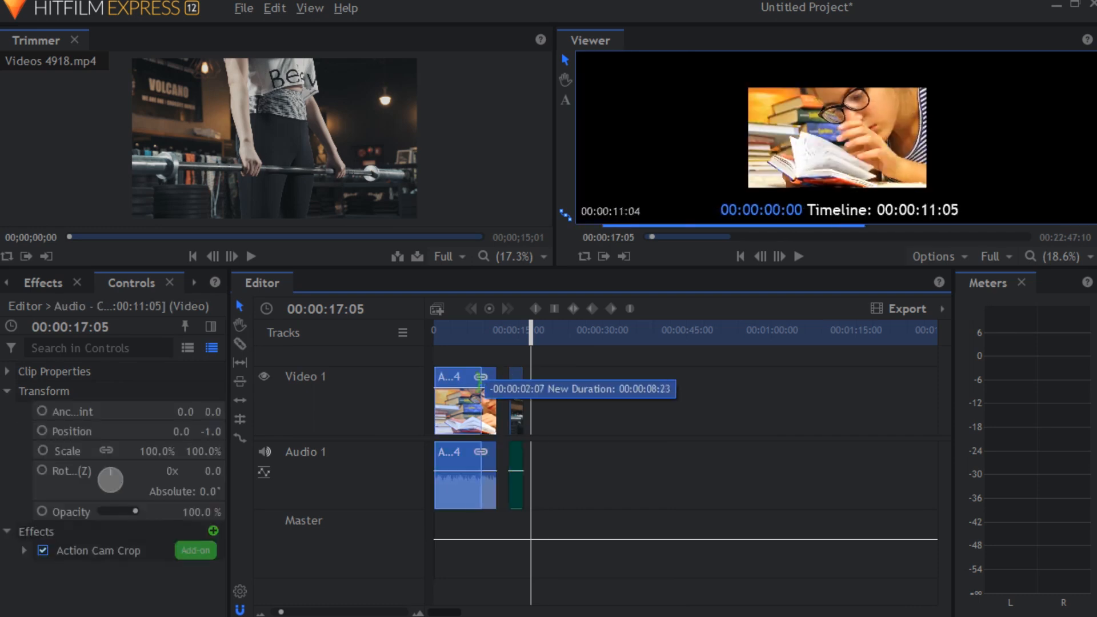
pyautogui.moveTo(493, 380); pyautogui.dragTo(472, 380)
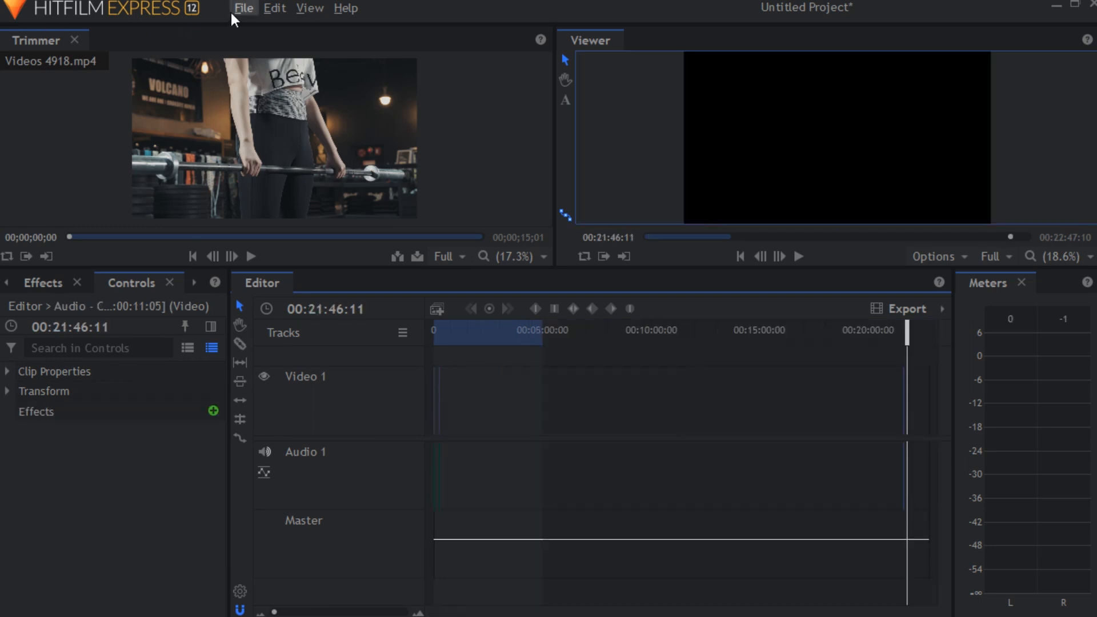
# Try to export the in-out area of the timeline
pyautogui.click(232, 13)
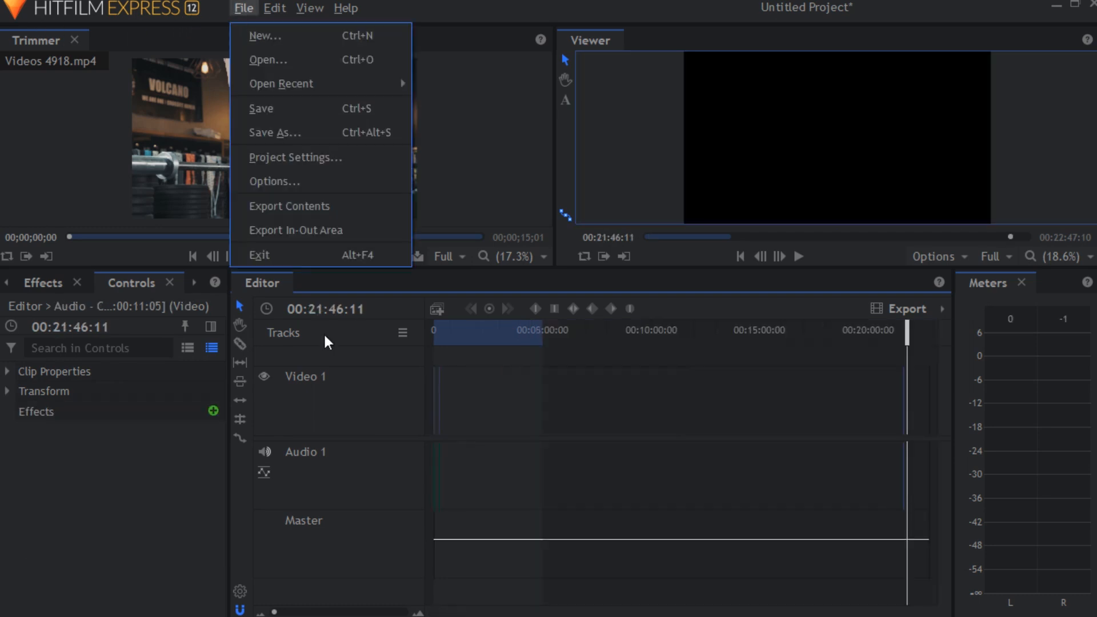
pyautogui.click(335, 223)
pyautogui.click(577, 357)
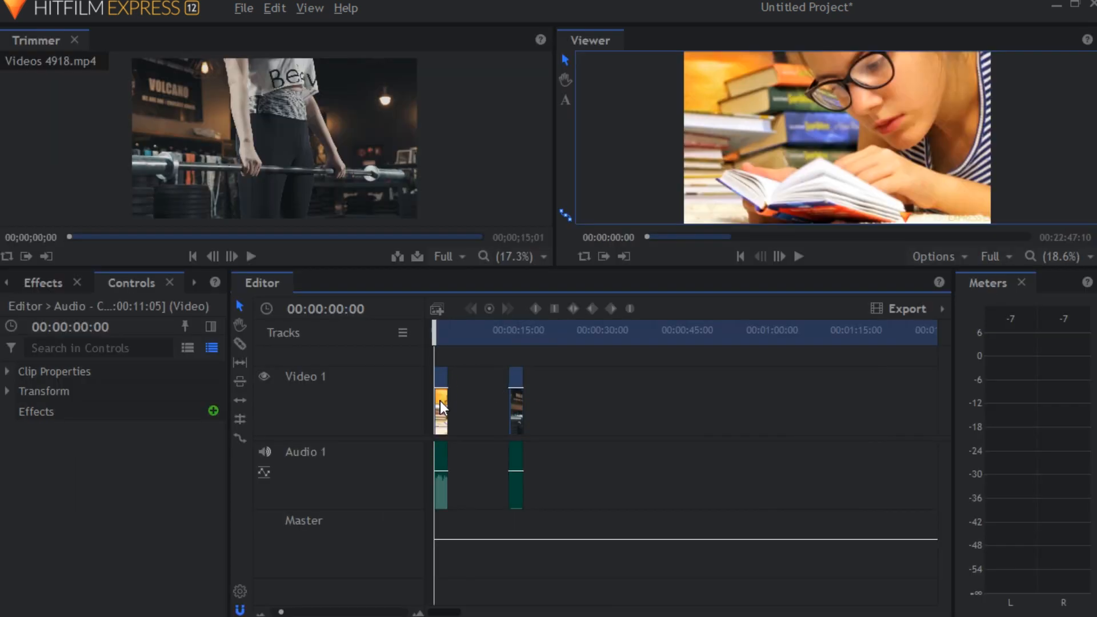
# Disable the Action Cam Crop effect on the woman studying clip and Lens Distort on Videos 4918.mp4
pyautogui.click(440, 399)
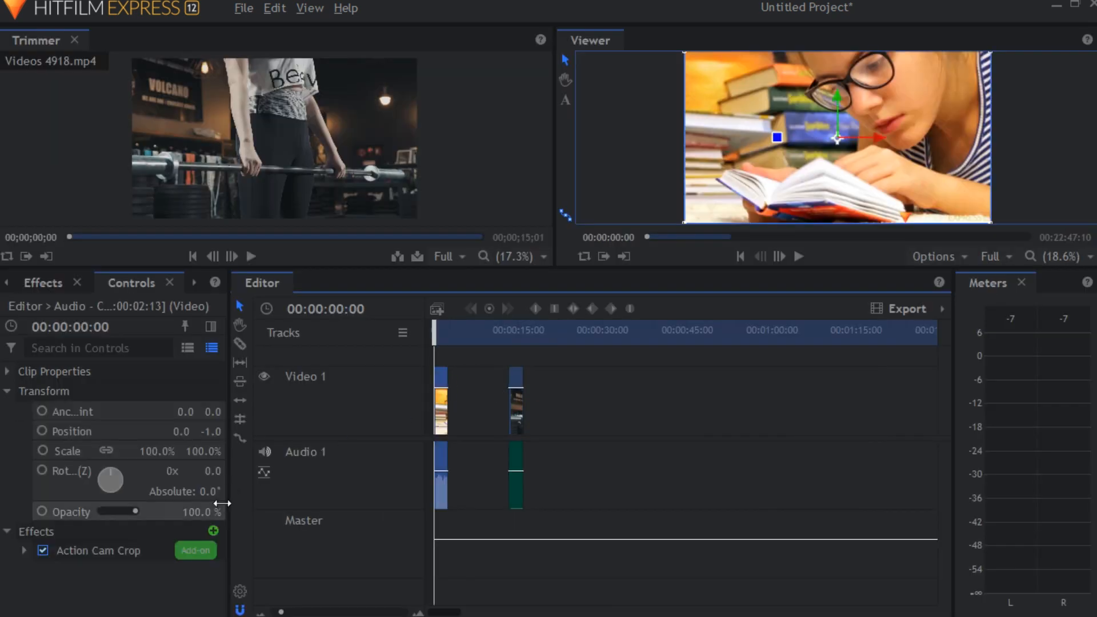
pyautogui.click(42, 550)
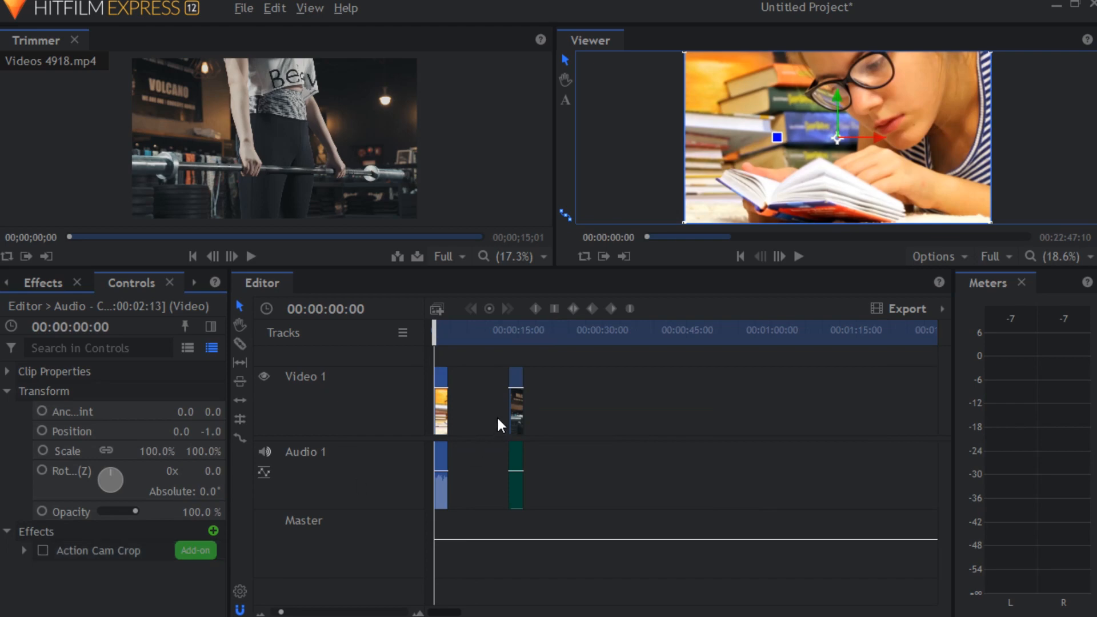
pyautogui.click(516, 404)
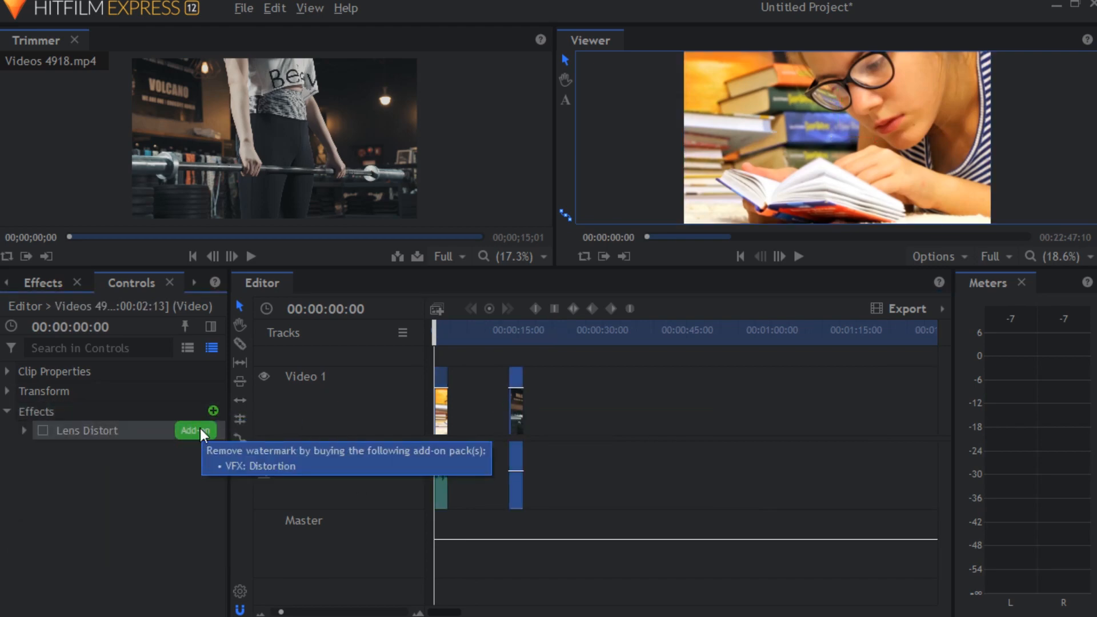
pyautogui.click(441, 375)
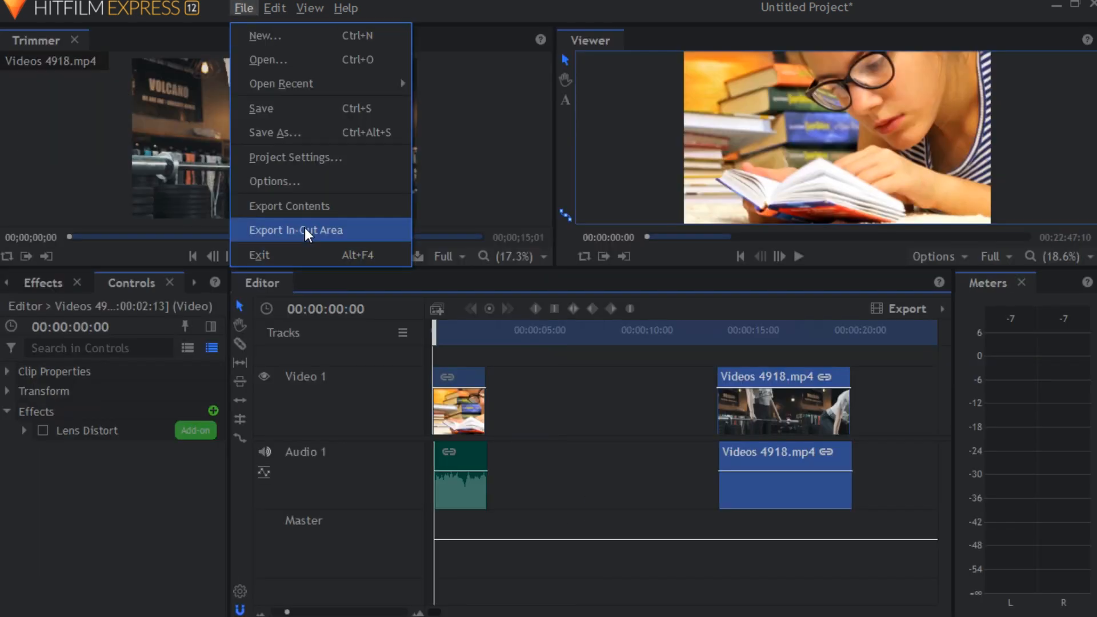
# Export the full timeline contents and play the exported Editor.mp4 full screen in VLC media player
pyautogui.click(304, 207)
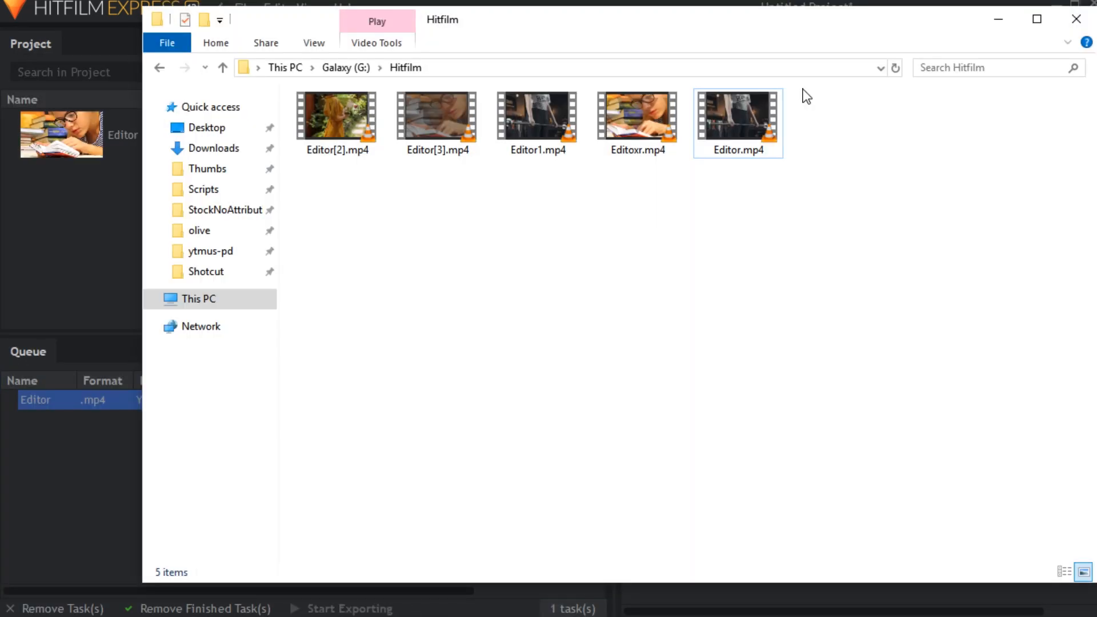
pyautogui.doubleClick(766, 106)
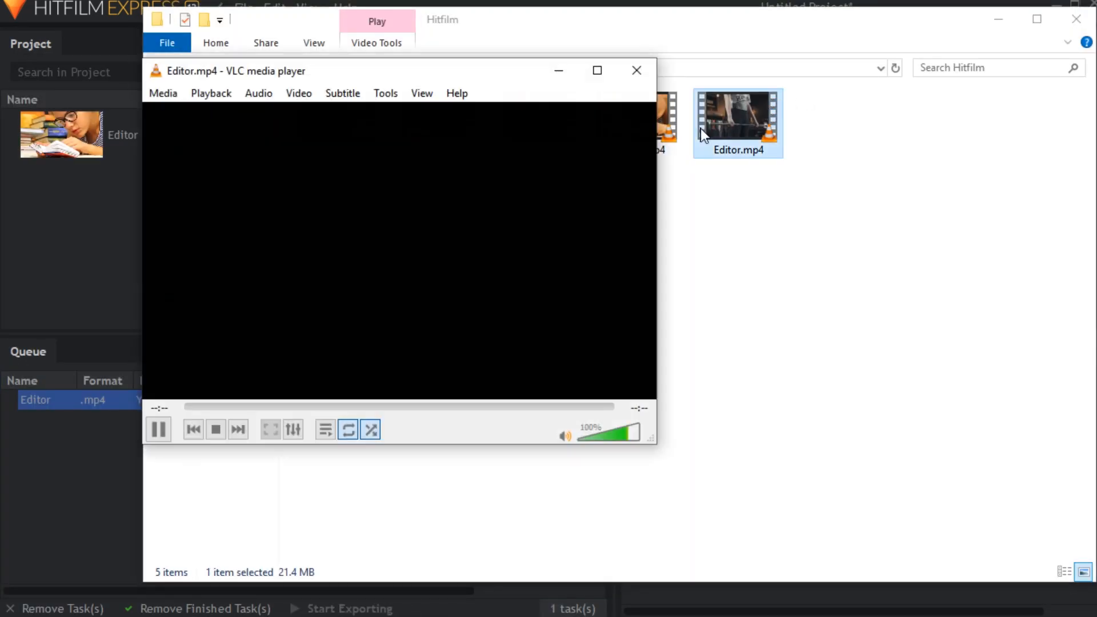
pyautogui.doubleClick(413, 262)
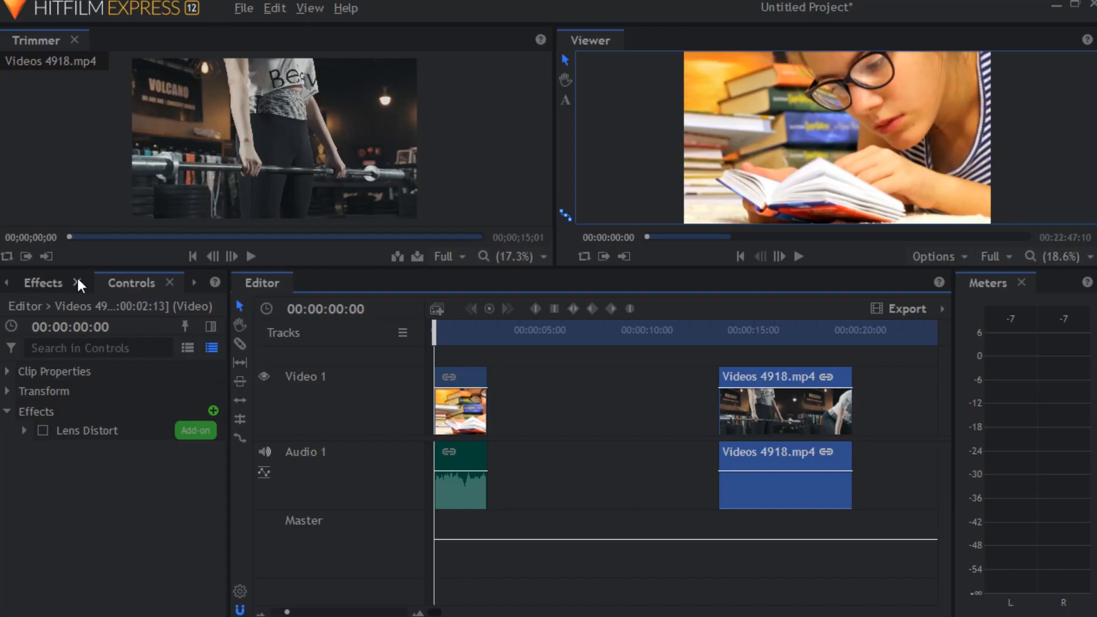
# Show the effects library and enlarge it in both height and width
pyautogui.click(52, 282)
pyautogui.moveTo(274, 267); pyautogui.dragTo(274, 120)
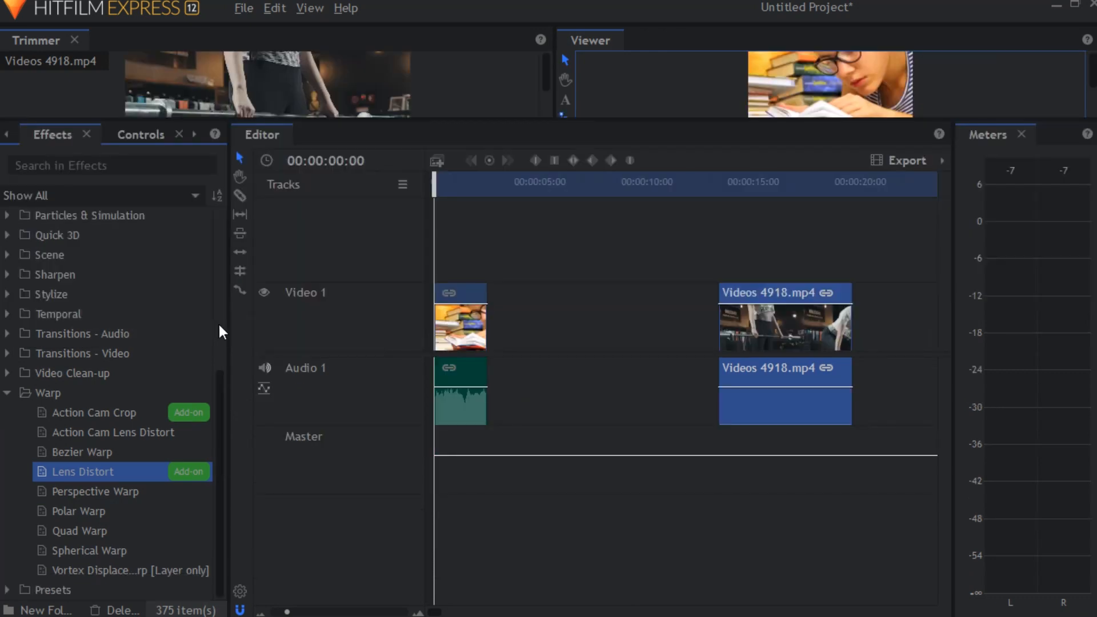
pyautogui.moveTo(229, 323); pyautogui.dragTo(351, 302)
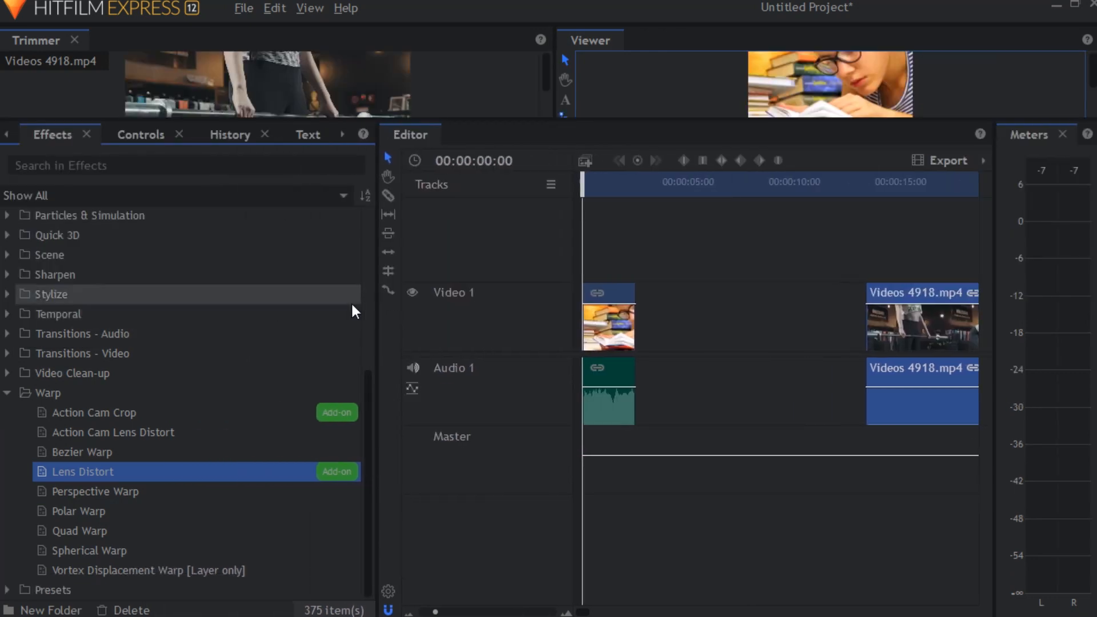
# Try to apply the Water Hose add-on preset to the woman studying clip
pyautogui.click(245, 412)
pyautogui.click(190, 471)
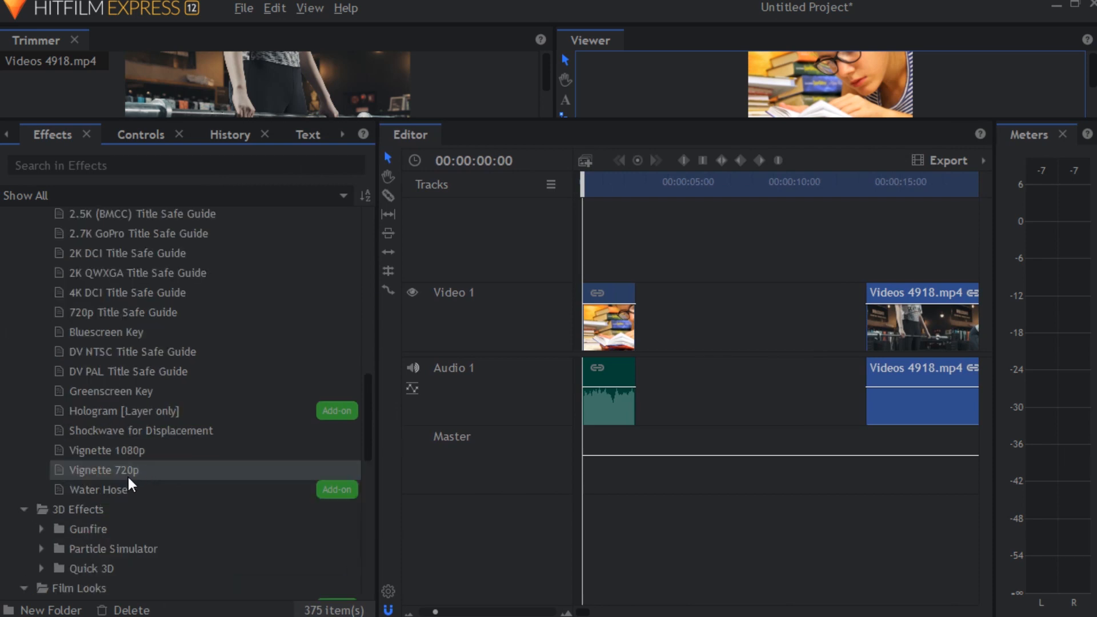
pyautogui.click(119, 490)
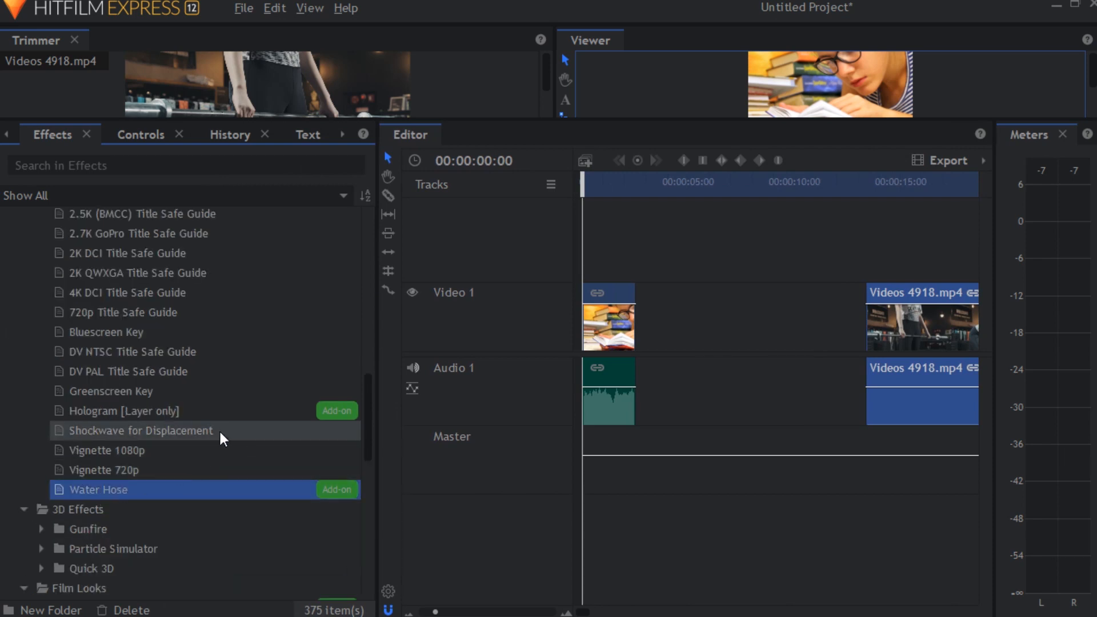
pyautogui.moveTo(115, 488); pyautogui.dragTo(609, 342)
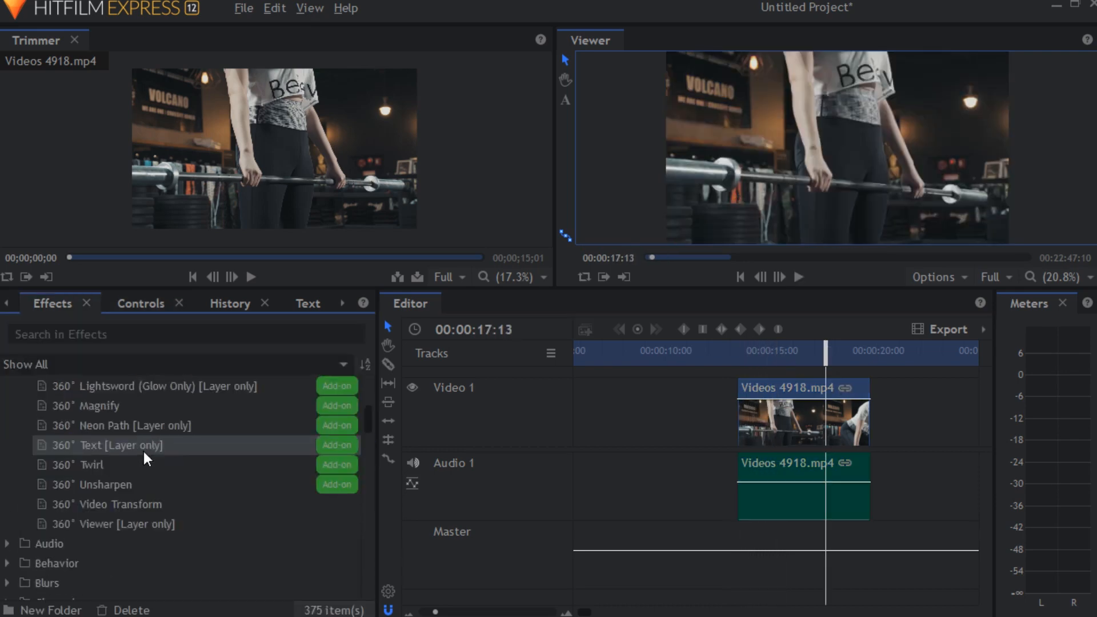
# Examine which effects in the 360° Video, Audio and Behavior categories are marked as add-ons
pyautogui.scroll(4, 143, 449)
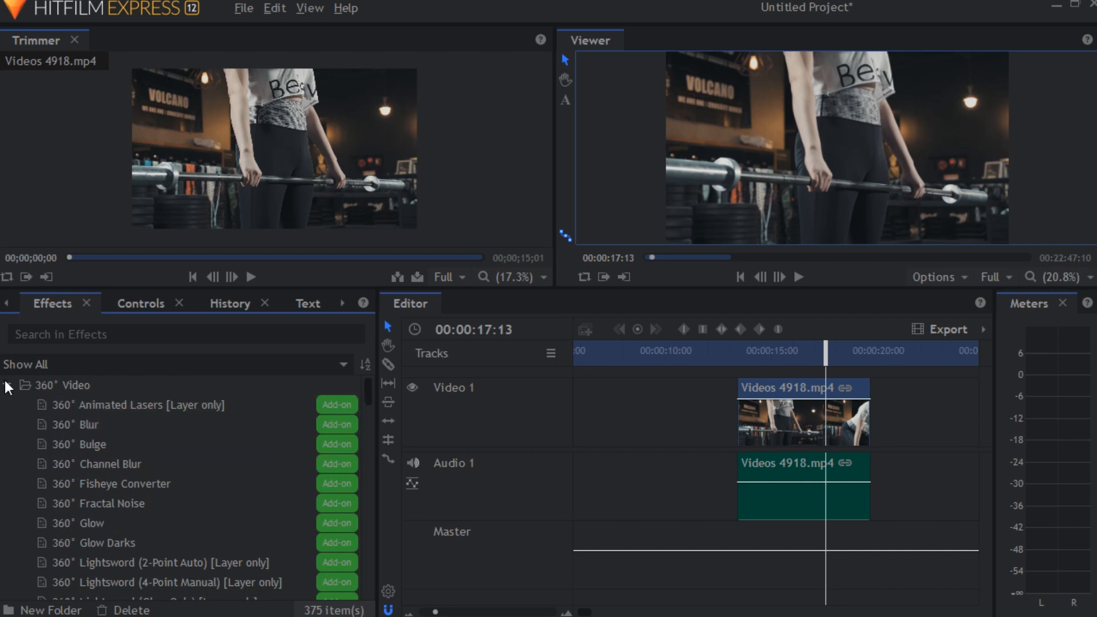
pyautogui.scroll(-8, 5, 379)
pyautogui.click(108, 399)
pyautogui.click(112, 411)
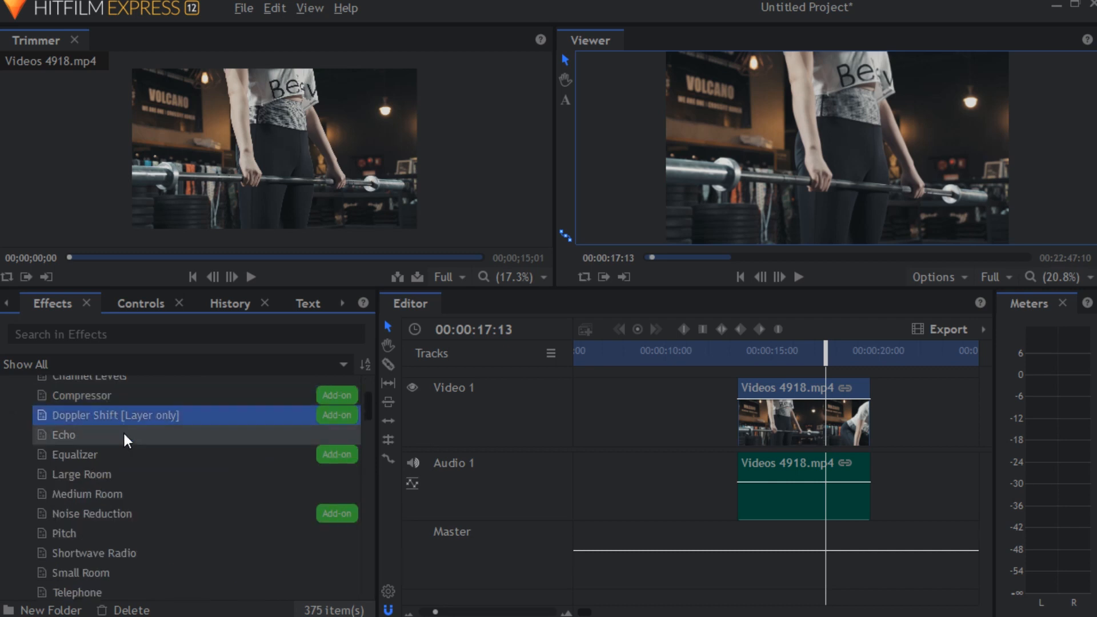
pyautogui.click(132, 455)
pyautogui.click(136, 513)
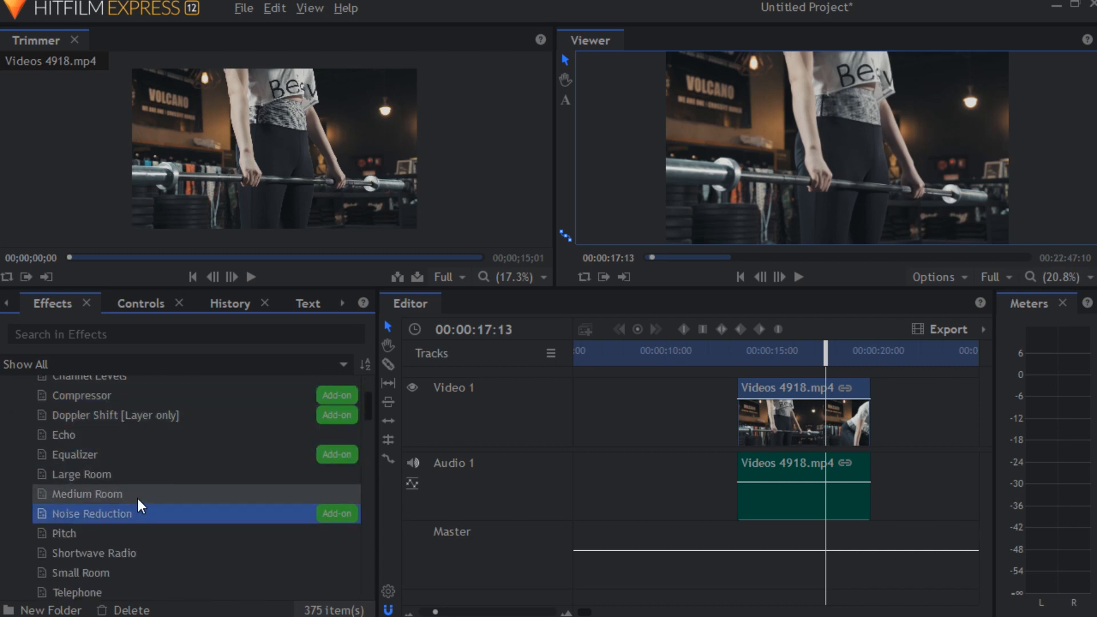
pyautogui.scroll(-2, 136, 497)
pyautogui.click(35, 520)
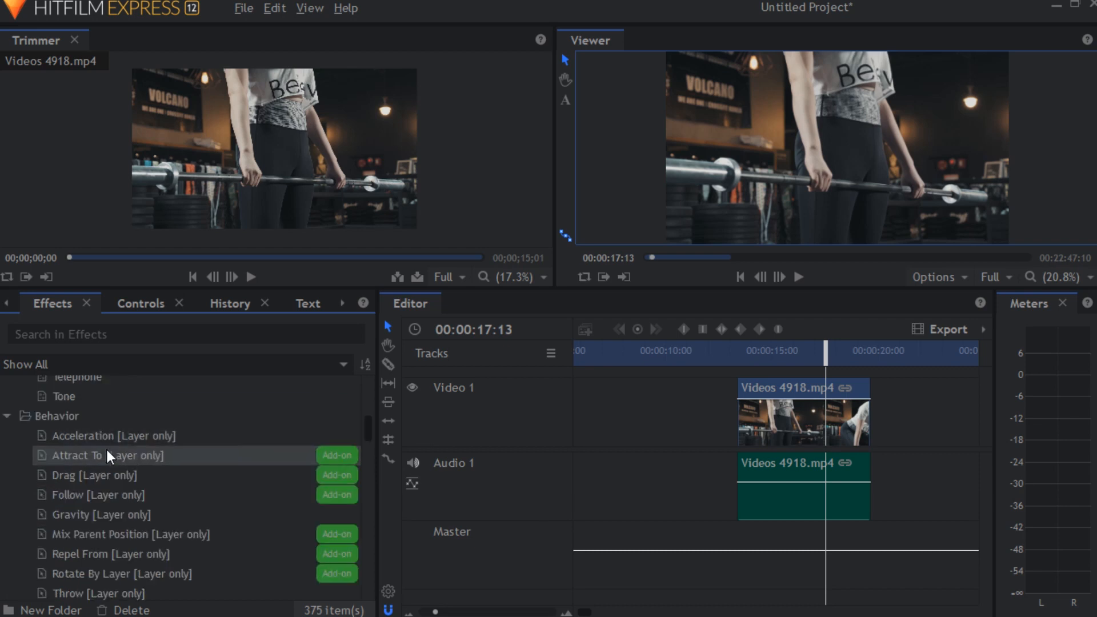
pyautogui.click(107, 453)
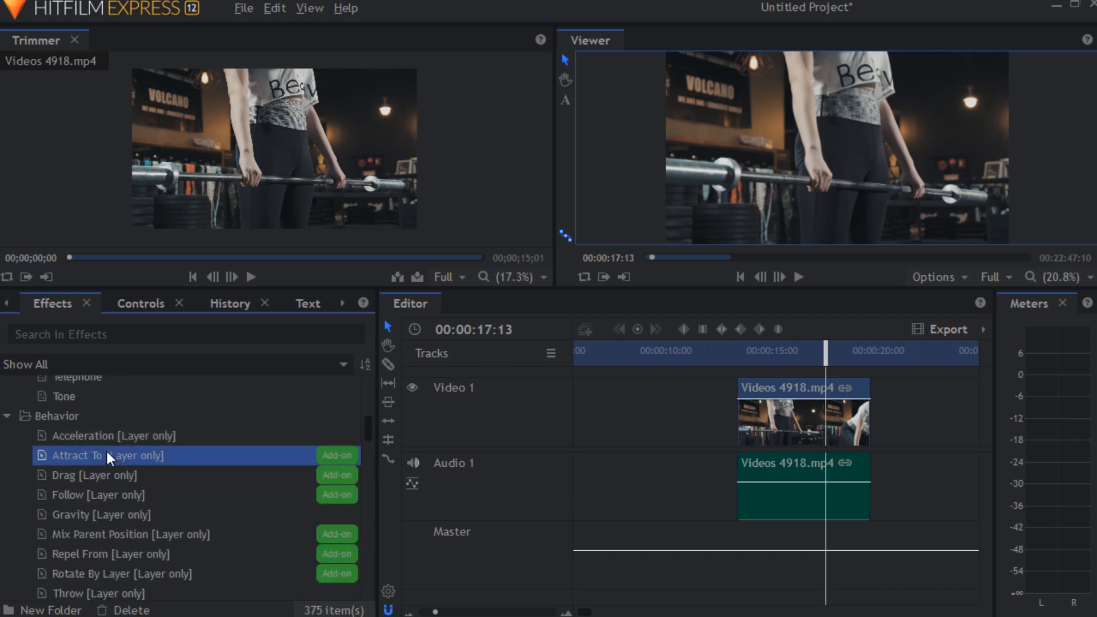
pyautogui.keyDown('shift'); pyautogui.click(122, 494); pyautogui.keyUp('shift')
pyautogui.click(120, 574)
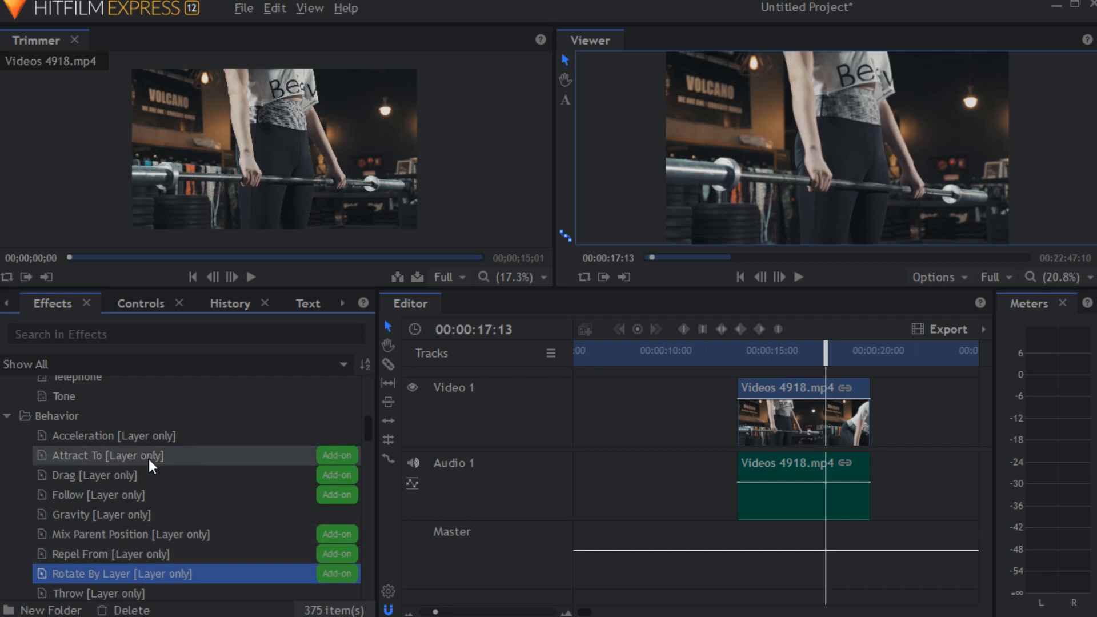
# Examine the add-on labels in the remaining effect categories from Channel through Warp and Presets, then enlarge the preview area
pyautogui.scroll(-3, 193, 475)
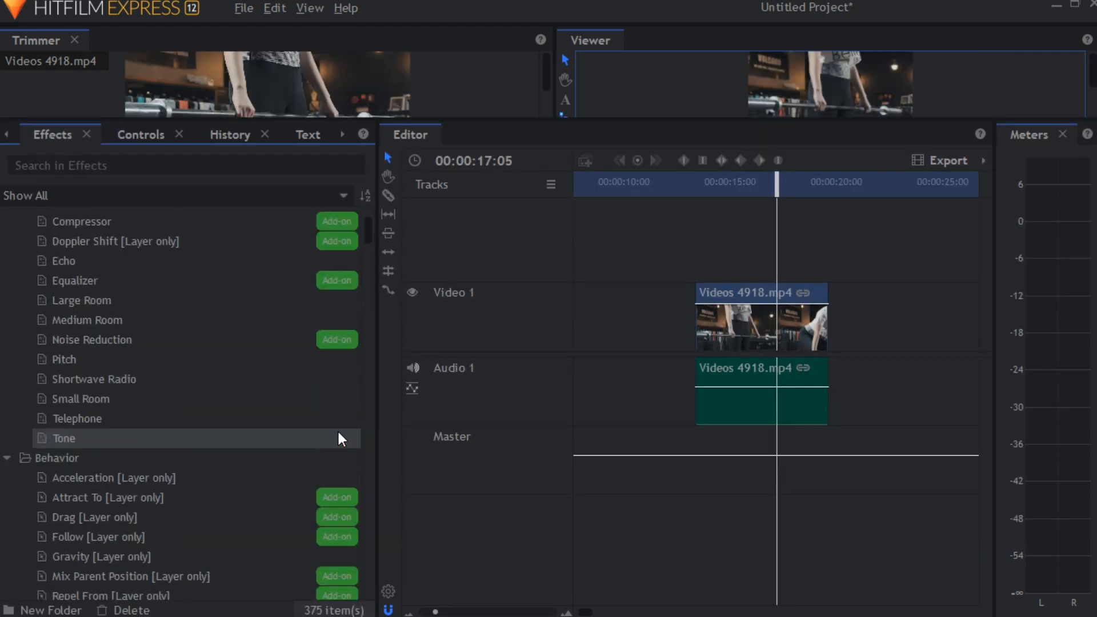
pyautogui.scroll(-6, 337, 429)
pyautogui.scroll(-8, 337, 435)
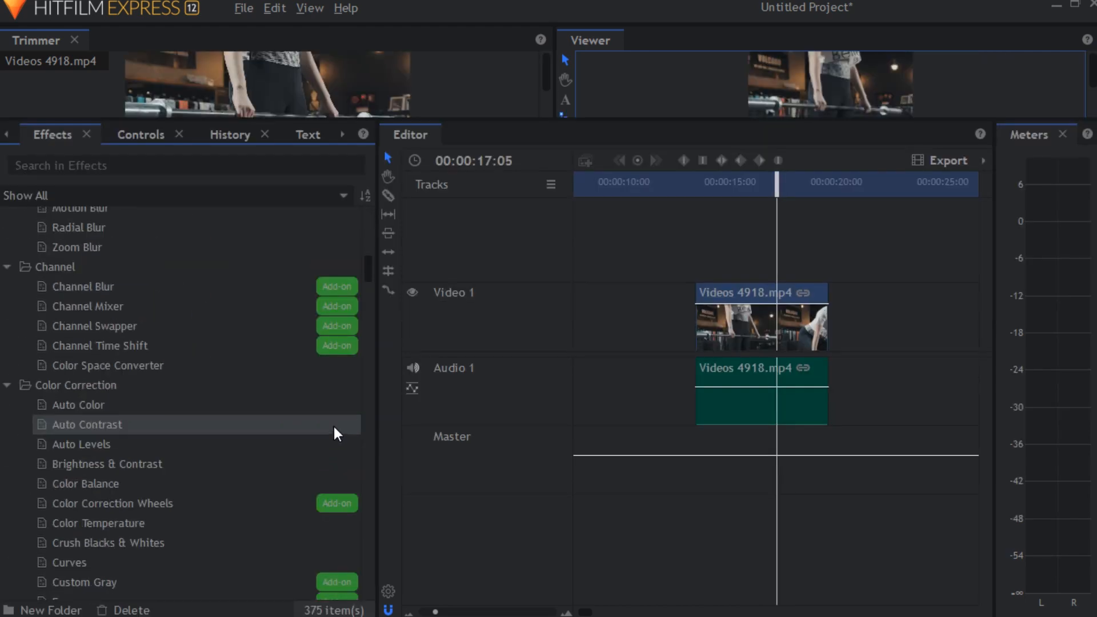
pyautogui.scroll(-10, 335, 430)
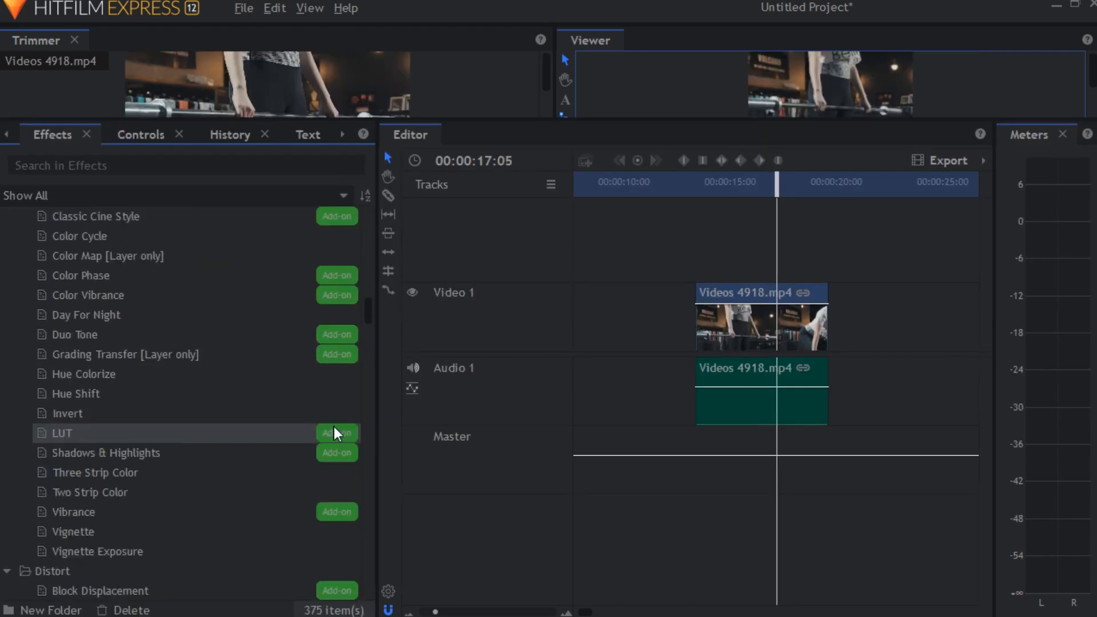
pyautogui.scroll(-8, 320, 432)
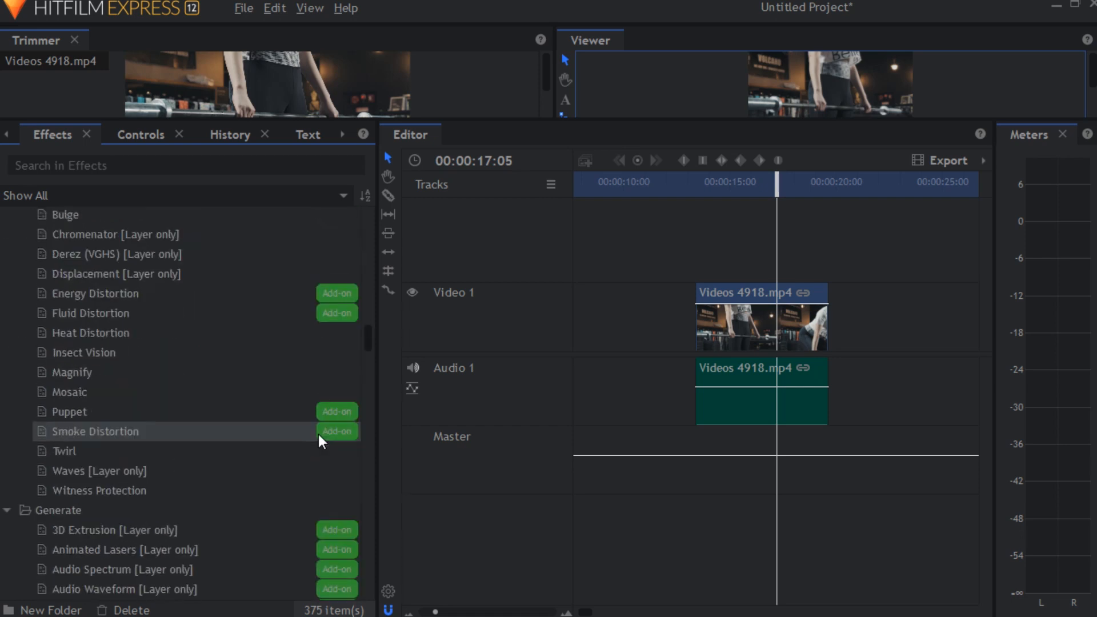
pyautogui.scroll(-10, 320, 428)
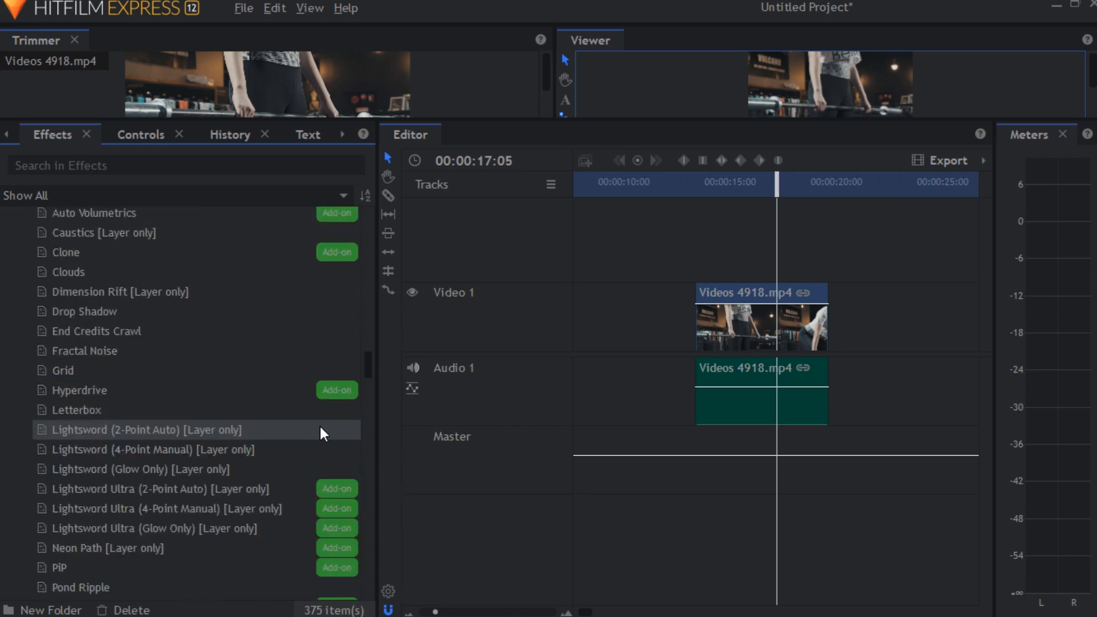
pyautogui.scroll(-15, 320, 426)
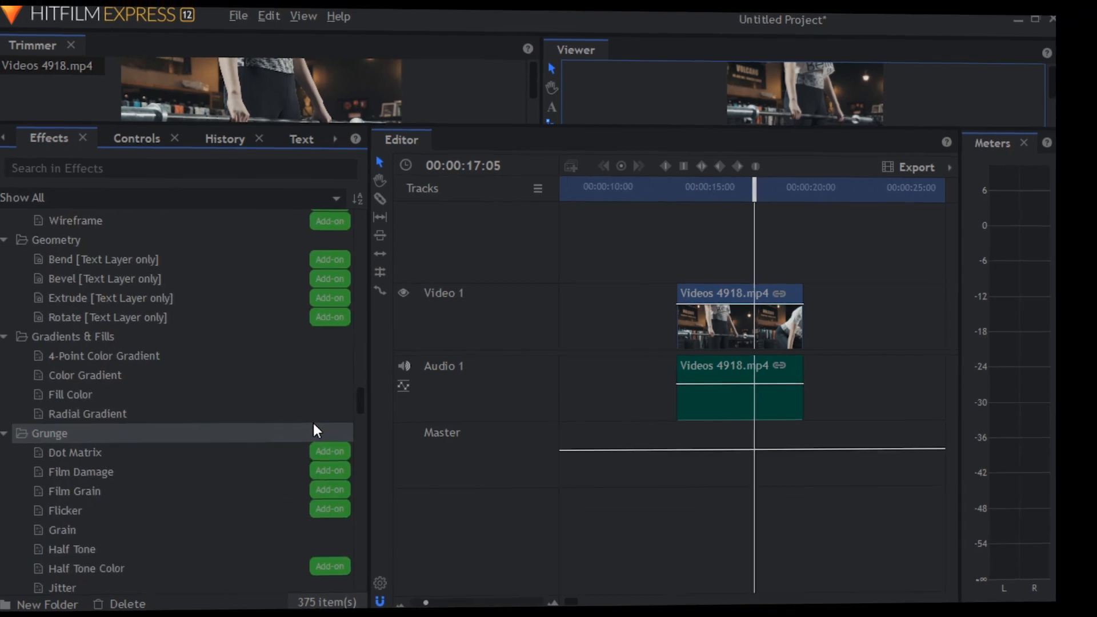
pyautogui.scroll(-15, 286, 413)
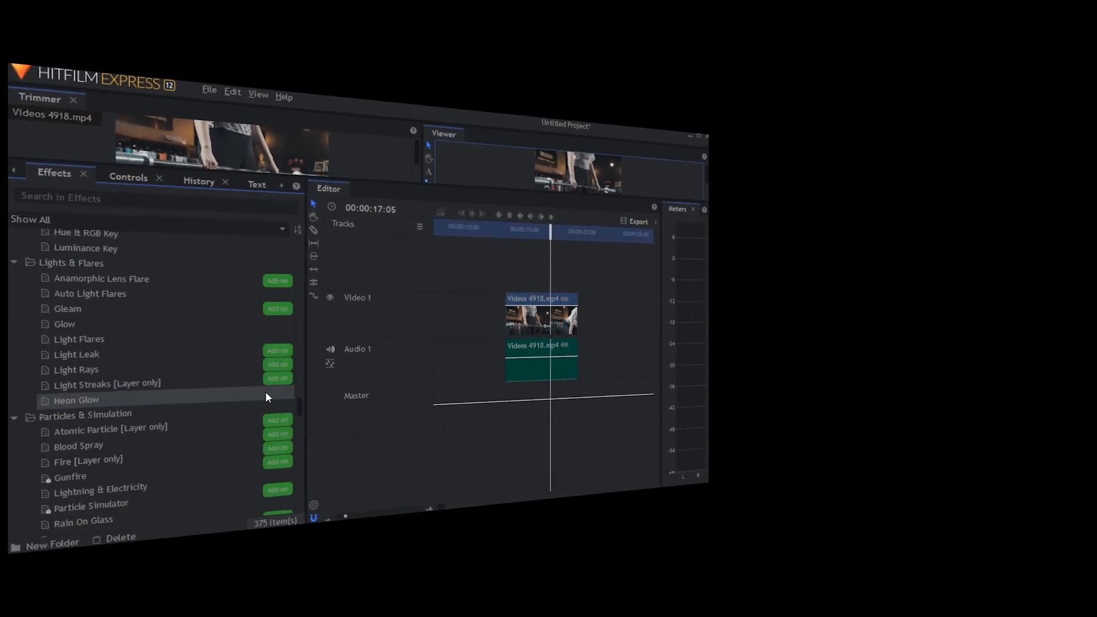
pyautogui.scroll(-12, 265, 394)
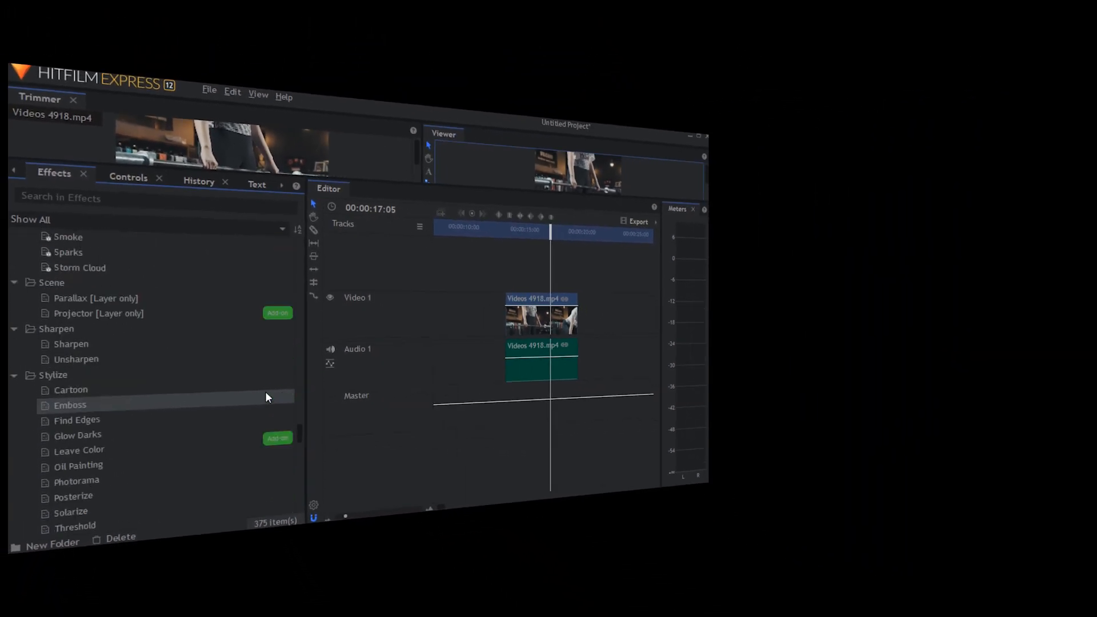
pyautogui.scroll(-12, 265, 394)
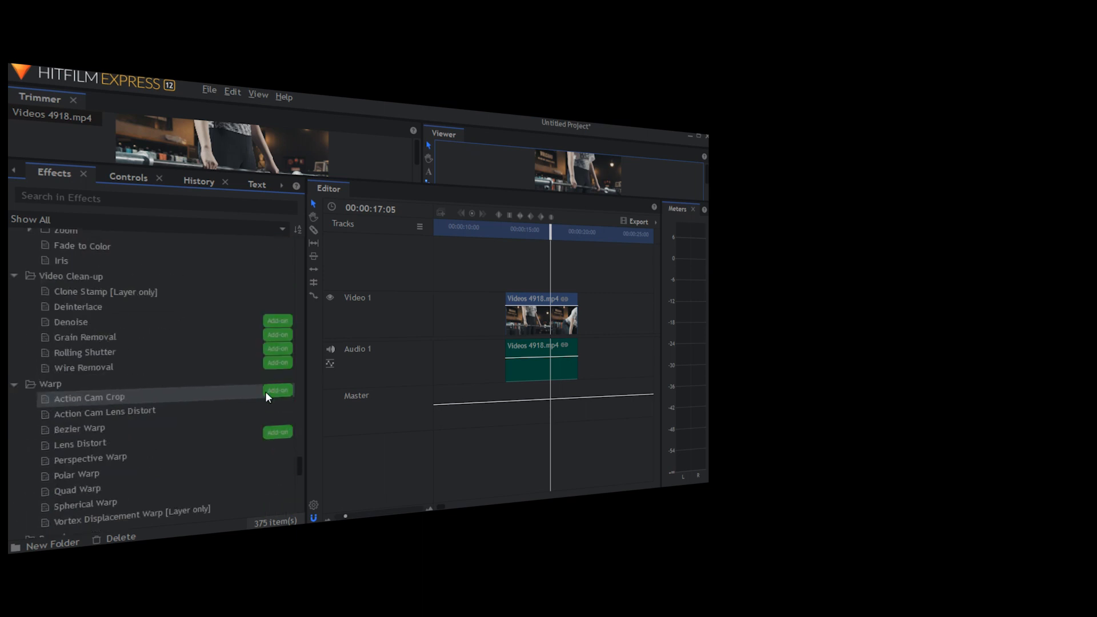
pyautogui.scroll(-8, 265, 394)
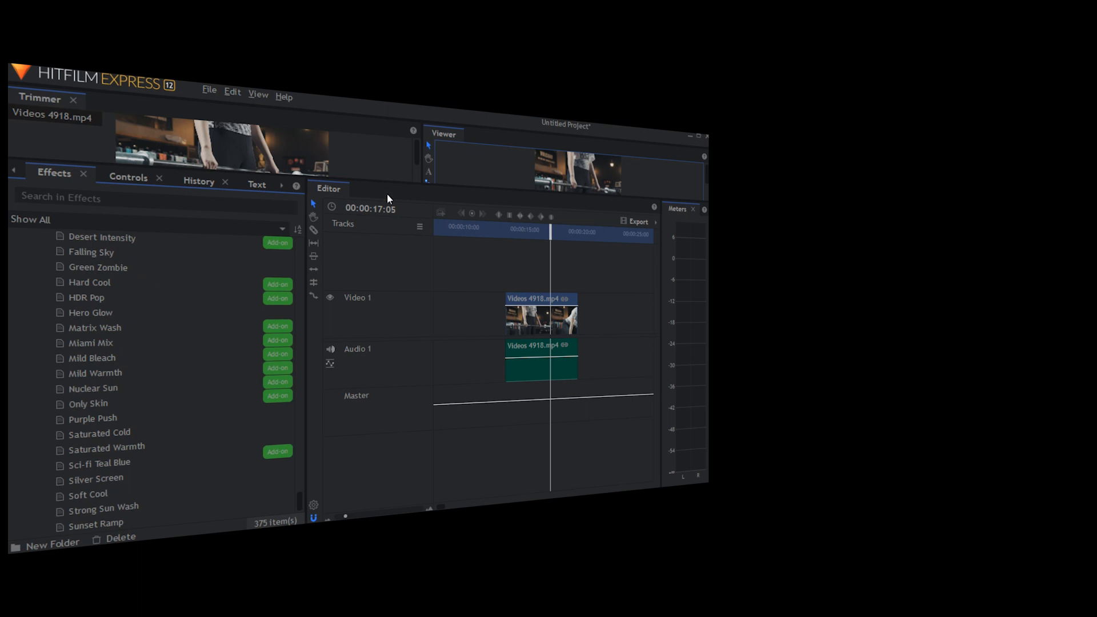
pyautogui.moveTo(389, 182); pyautogui.dragTo(382, 337)
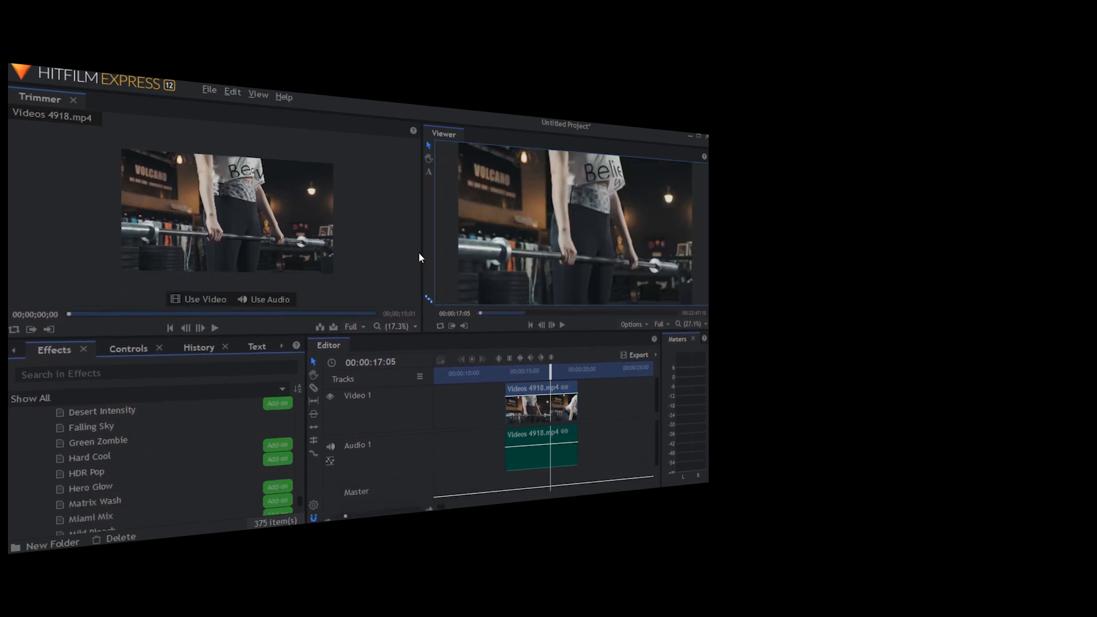